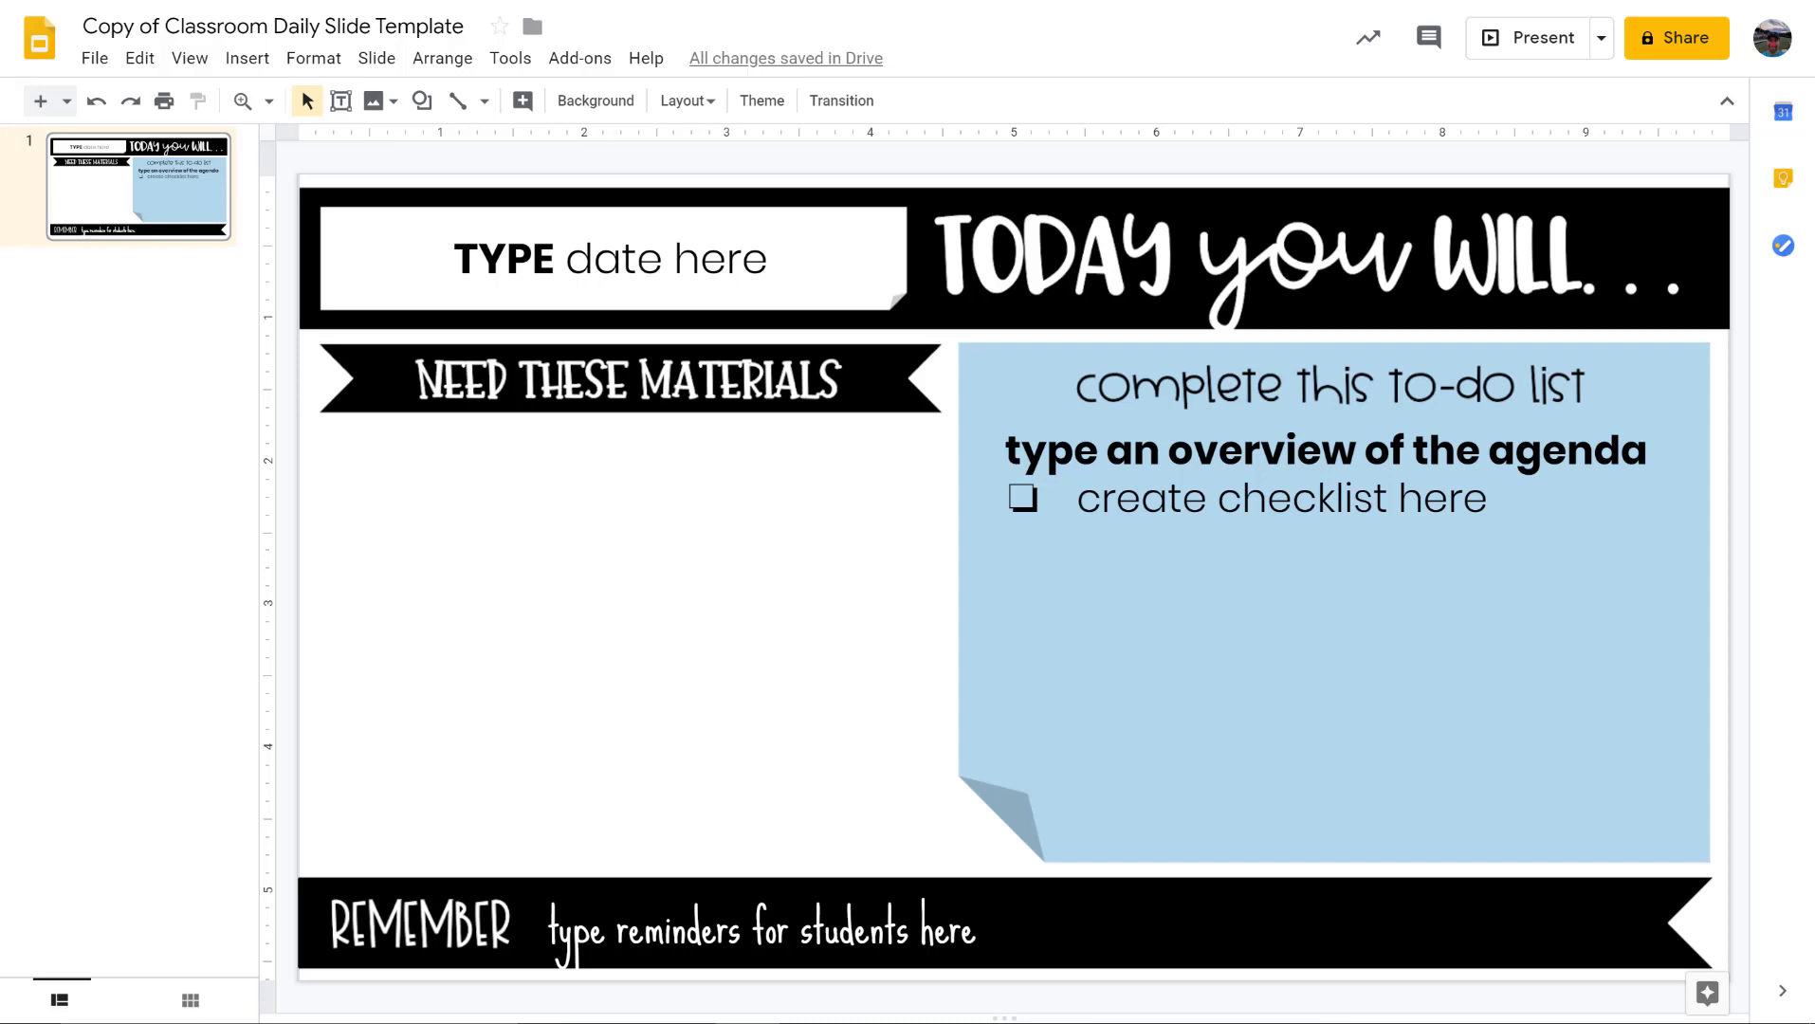
- Replace the 'TYPE date here' placeholder with the date November, 7, 2019
click(635, 275)
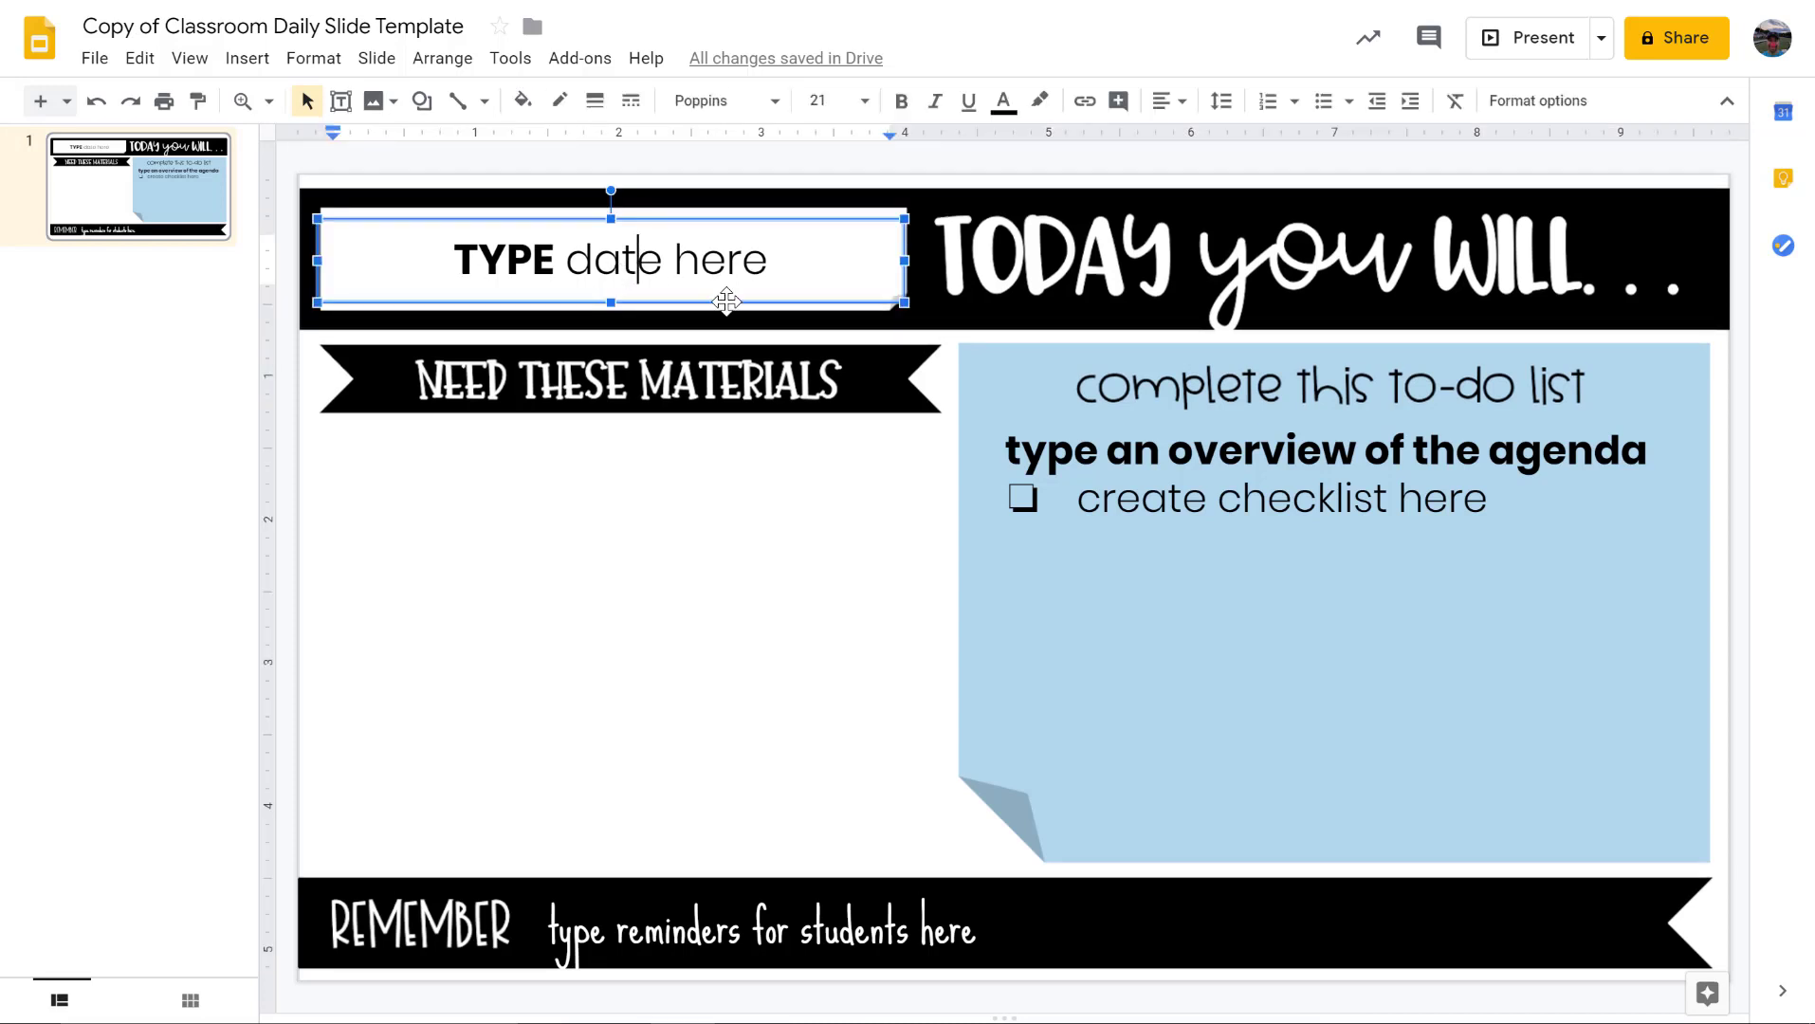
key(Right)
key(Right)
key(Right)
key(Right)
key(Right)
key(Right)
key(BackSpace)
key(BackSpace)
key(BackSpace)
key(BackSpace)
key(BackSpace)
key(BackSpace)
key(BackSpace)
key(BackSpace)
key(BackSpace)
key(BackSpace)
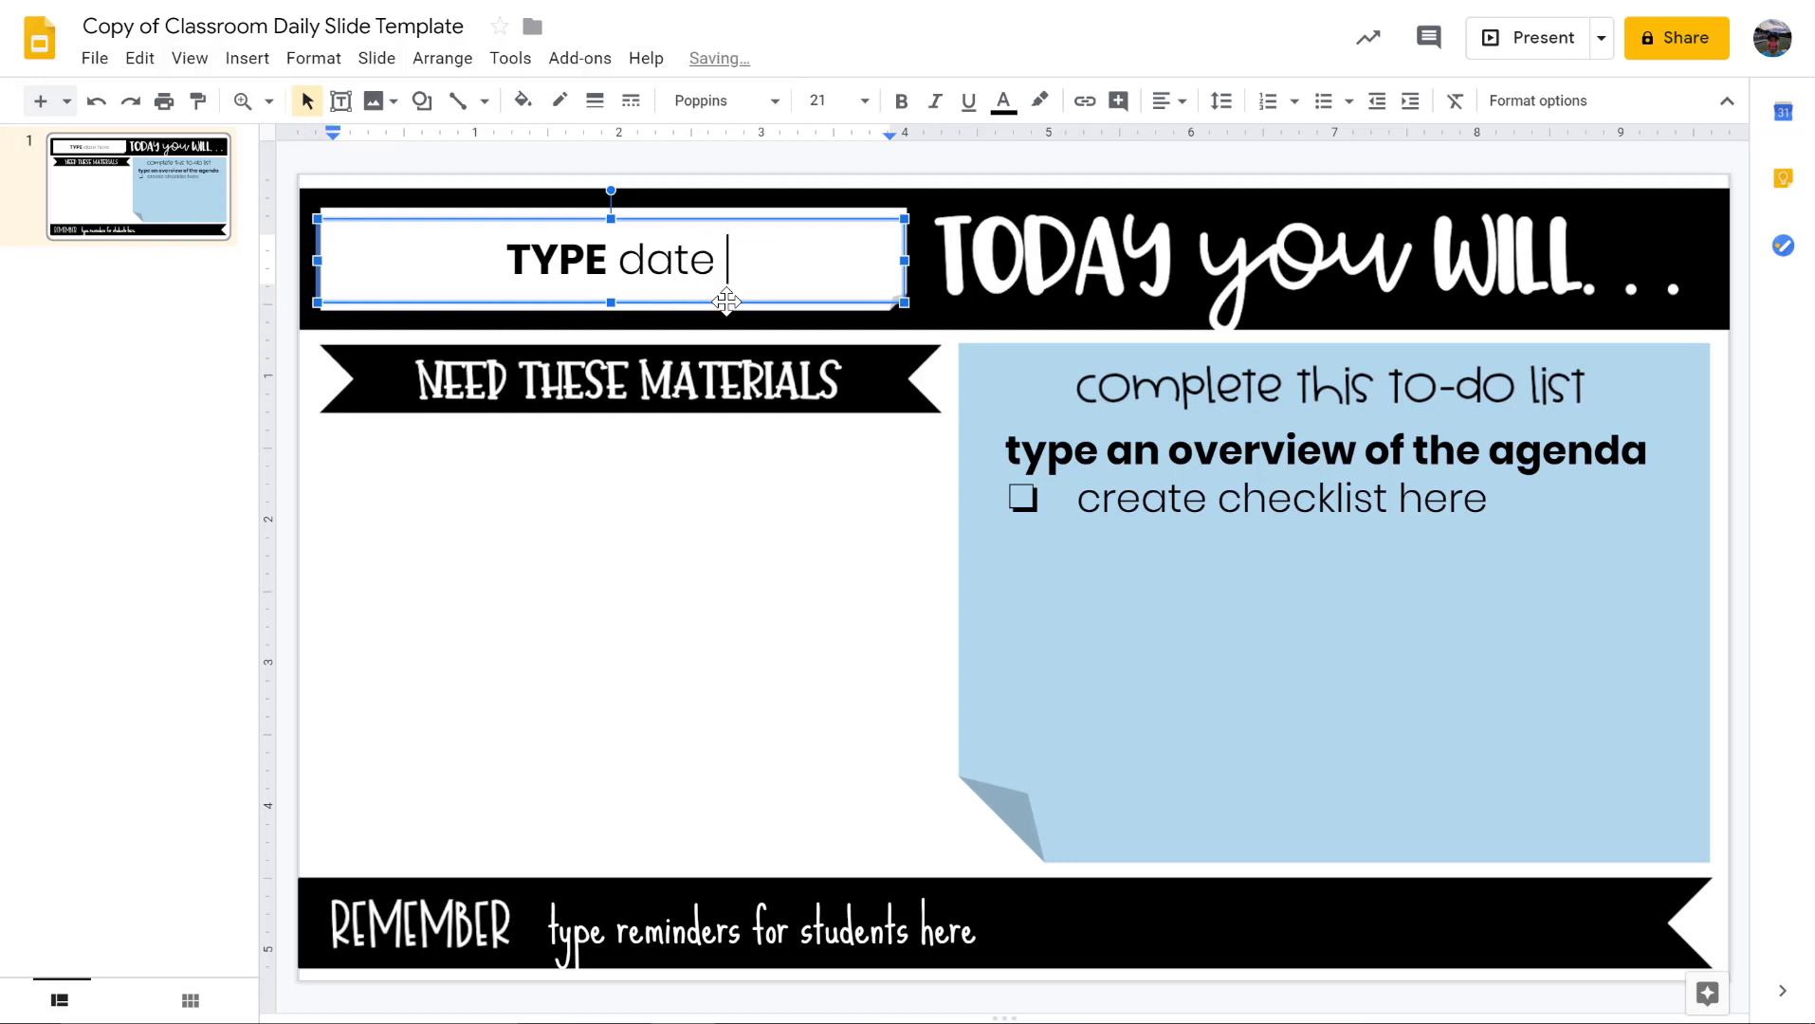
key(BackSpace)
key(BackSpace)
key(BackSpace)
key(BackSpace)
text(November, 7, 2019)
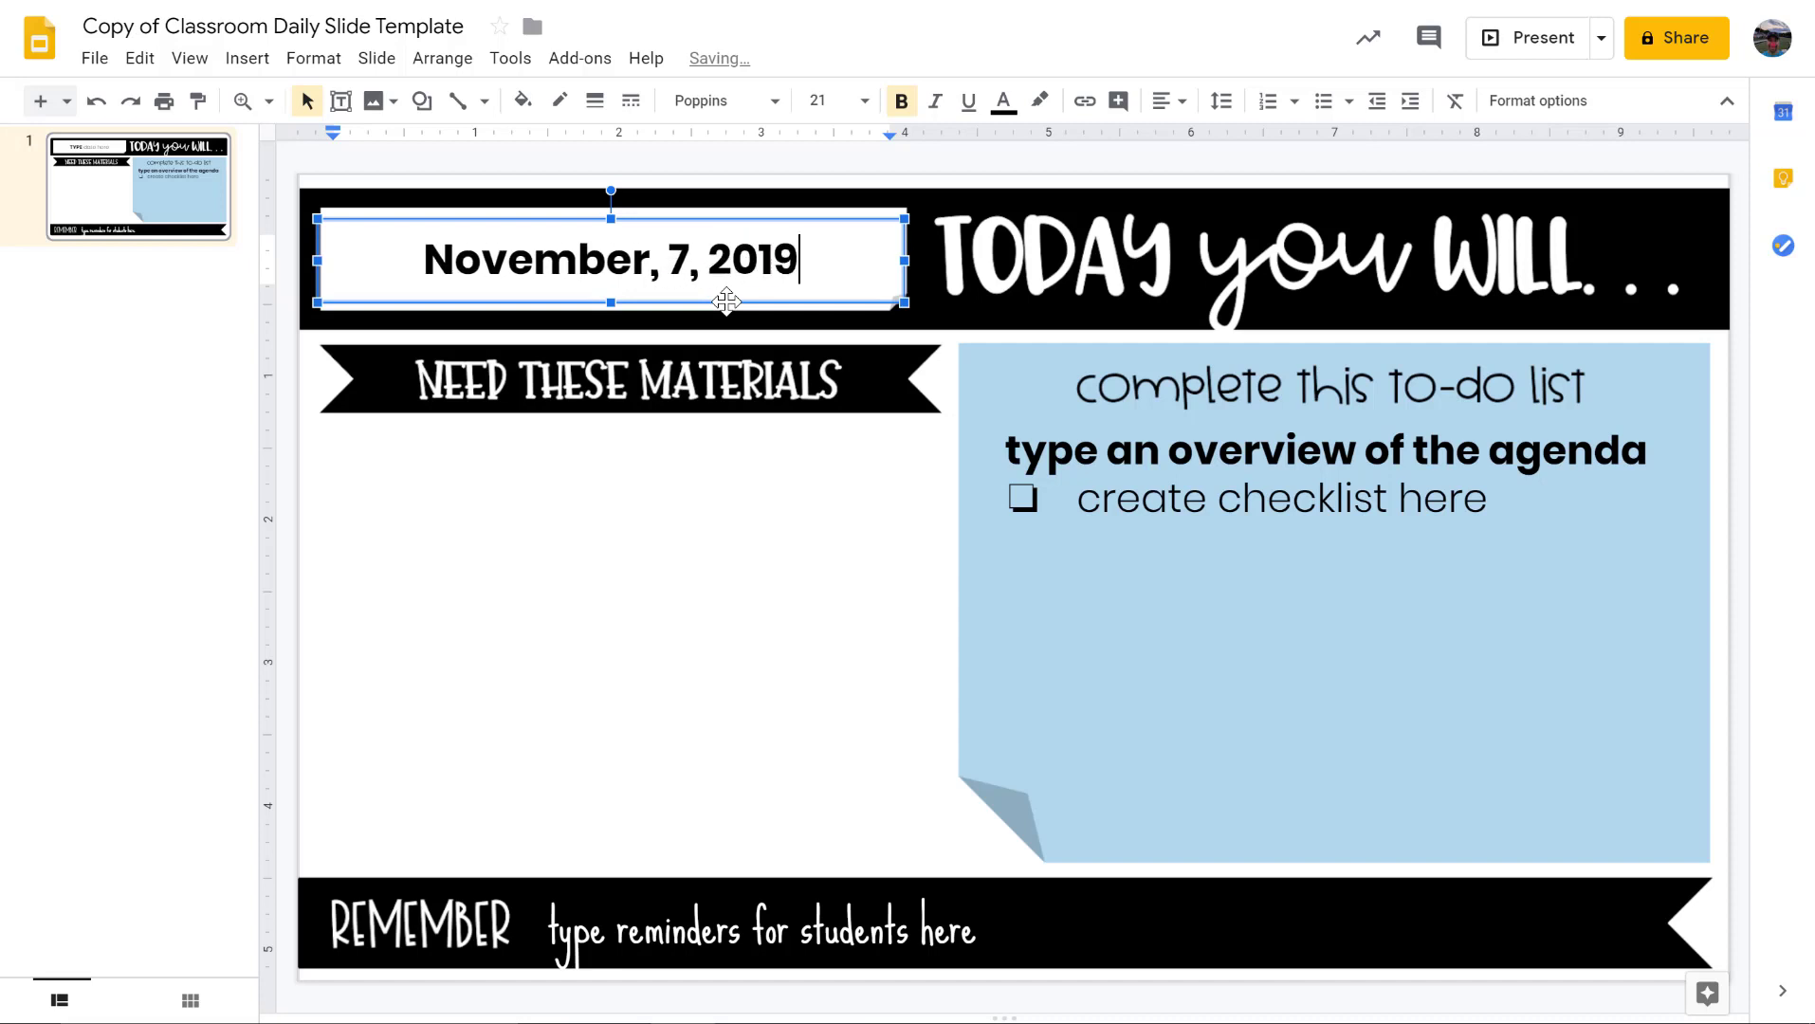
click(1184, 503)
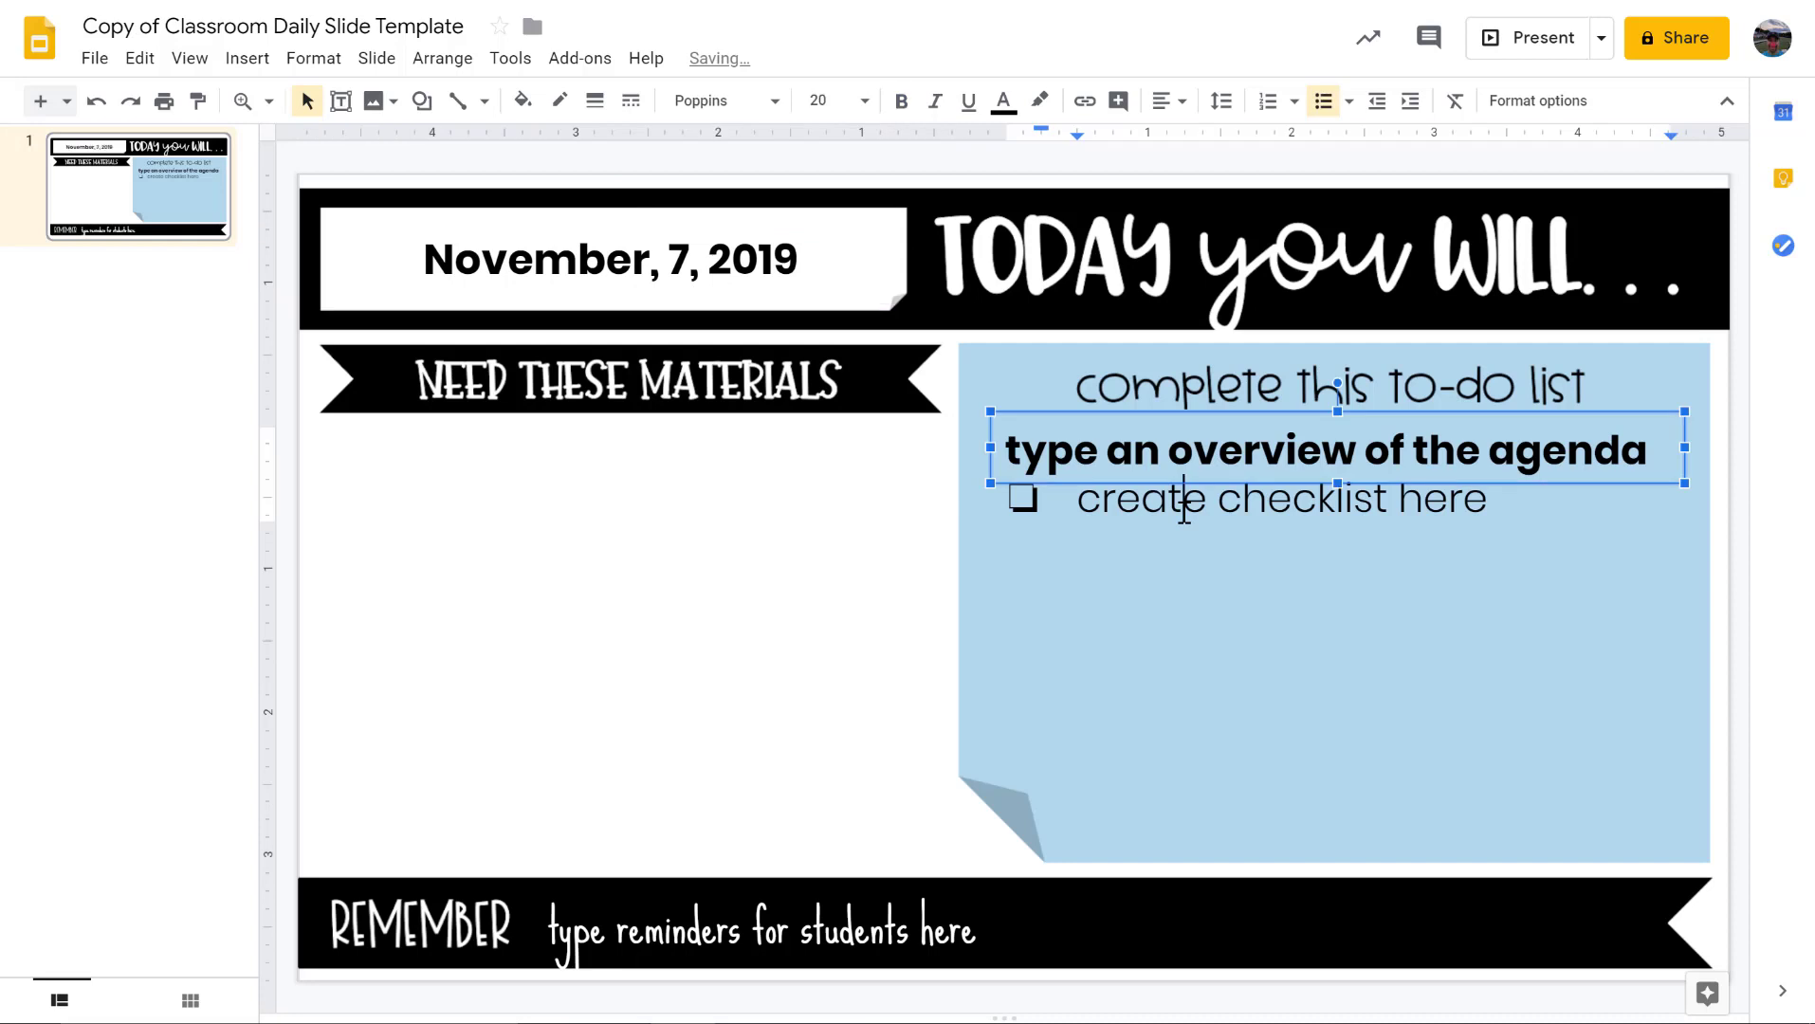
- Delete the checklist and agenda overview placeholder text
triple_click(1244, 481)
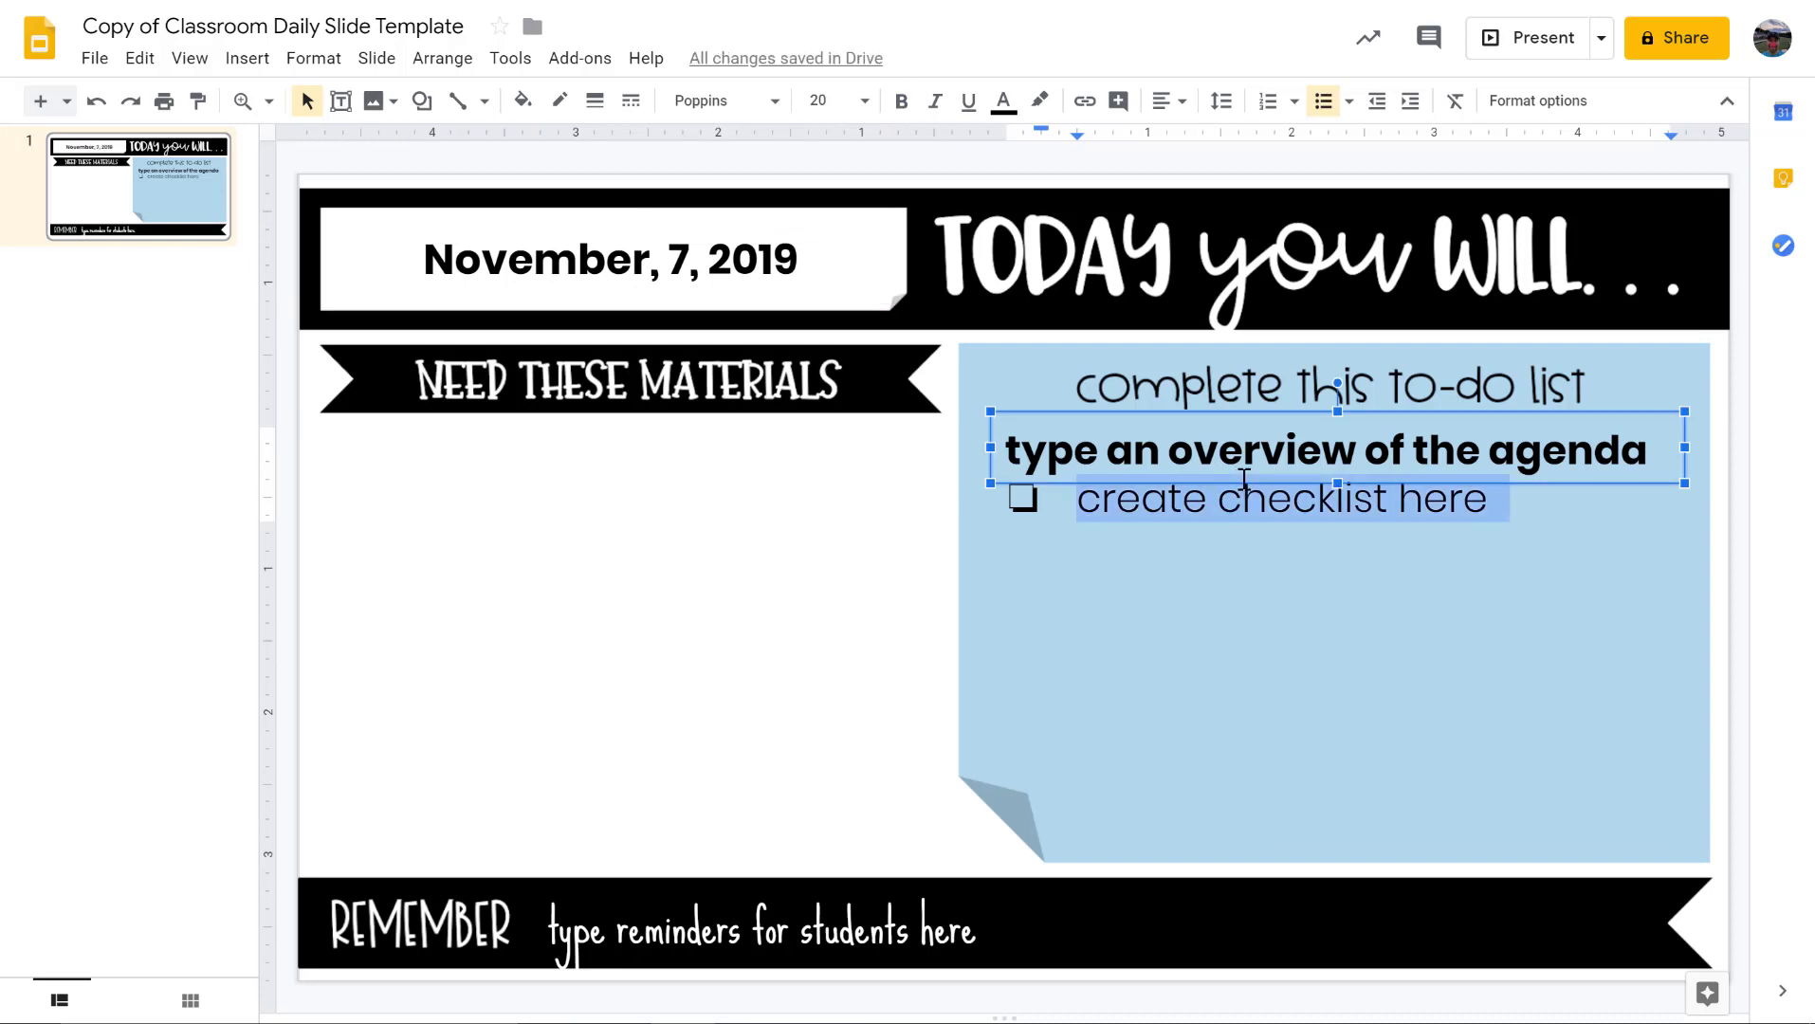
key(BackSpace)
key(BackSpace)
key(BackSpace)
key(BackSpace)
key(BackSpace)
key(BackSpace)
key(BackSpace)
key(BackSpace)
key(BackSpace)
key(BackSpace)
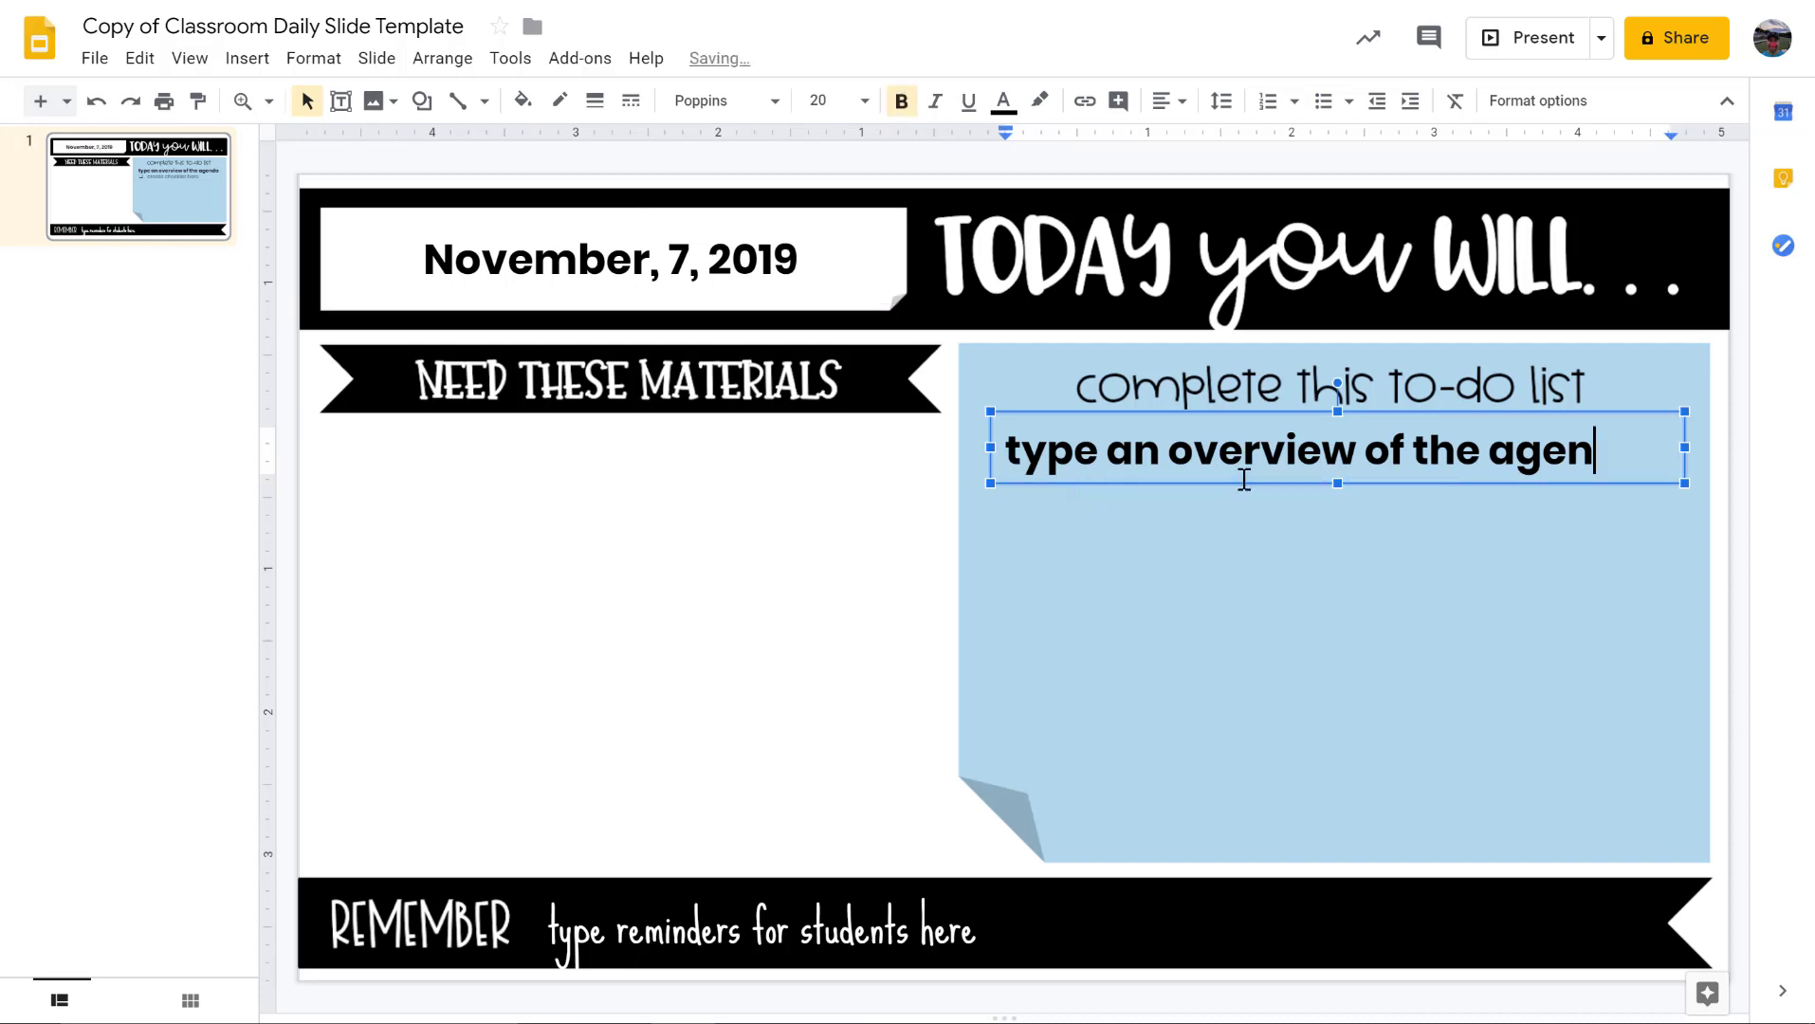
key(BackSpace)
key(BackSpace)
key(BackSpace)
key(BackSpace)
key(BackSpace)
key(BackSpace)
key(BackSpace)
key(BackSpace)
key(BackSpace)
key(BackSpace)
key(BackSpace)
key(BackSpace)
key(BackSpace)
key(BackSpace)
key(BackSpace)
key(BackSpace)
key(BackSpace)
key(BackSpace)
key(BackSpace)
key(BackSpace)
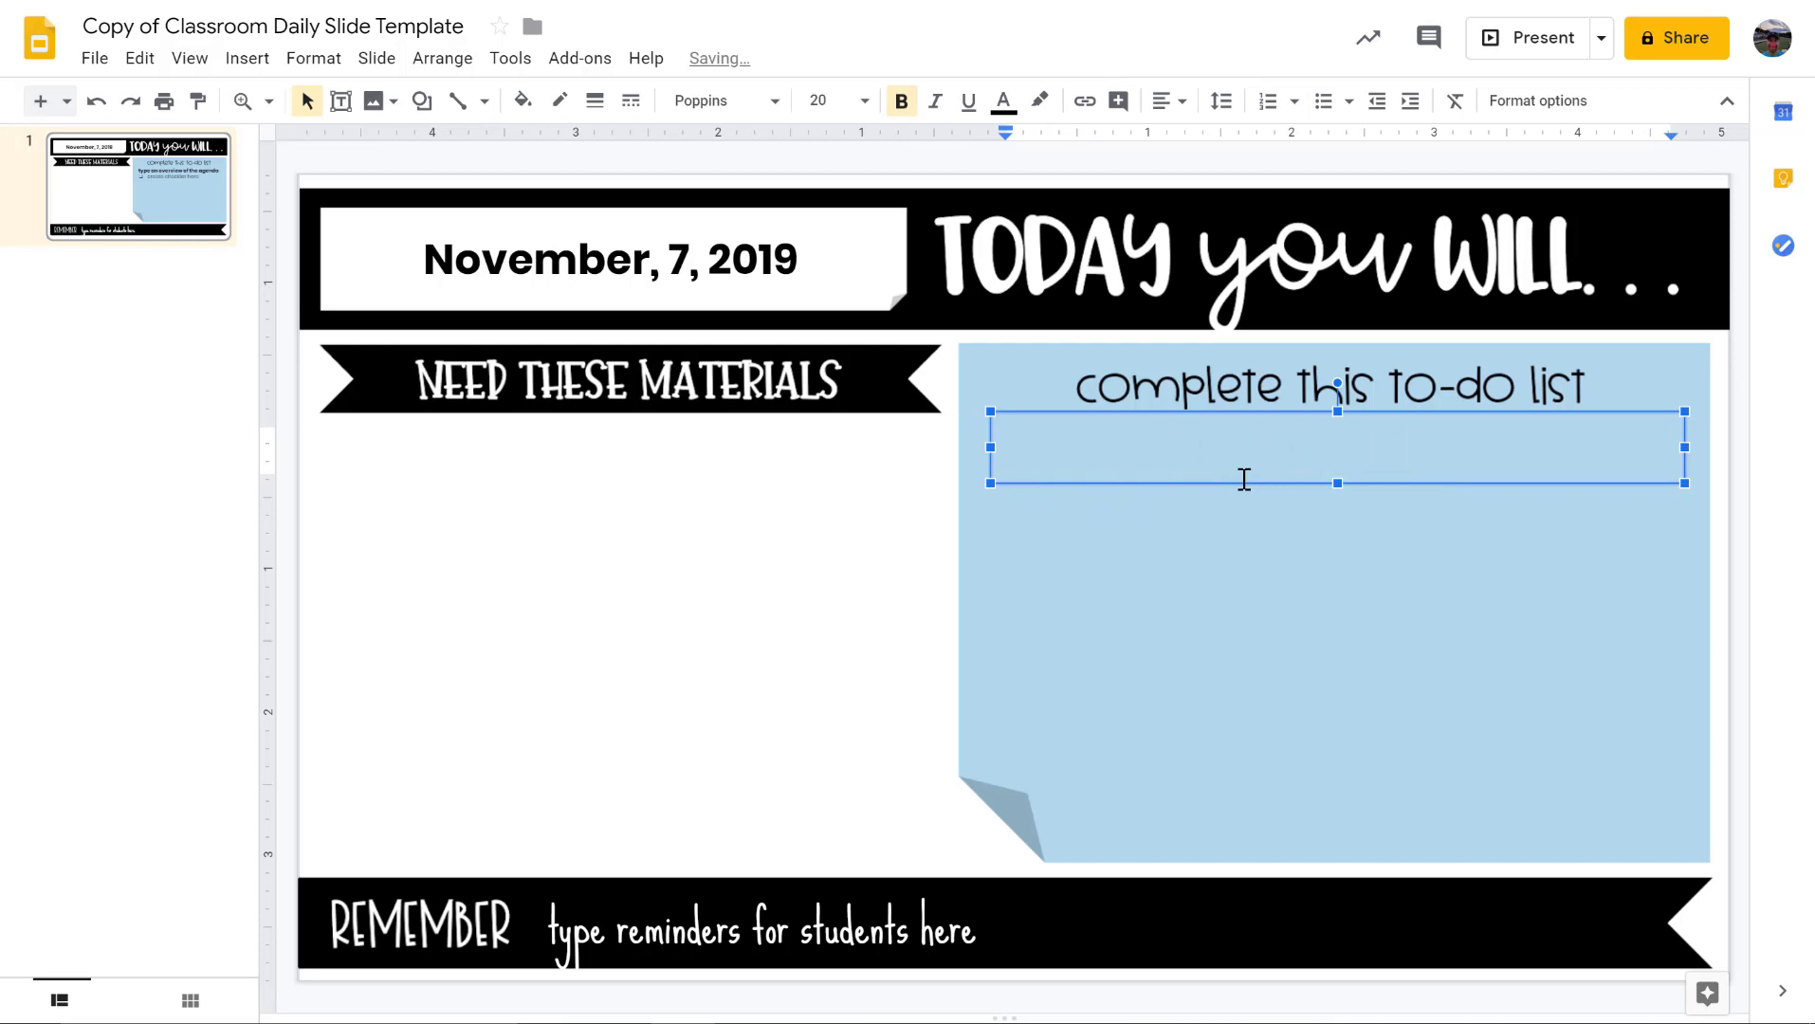
- Erase the reminder placeholder text in the banner, leaving the box empty
click(940, 933)
double_click(939, 931)
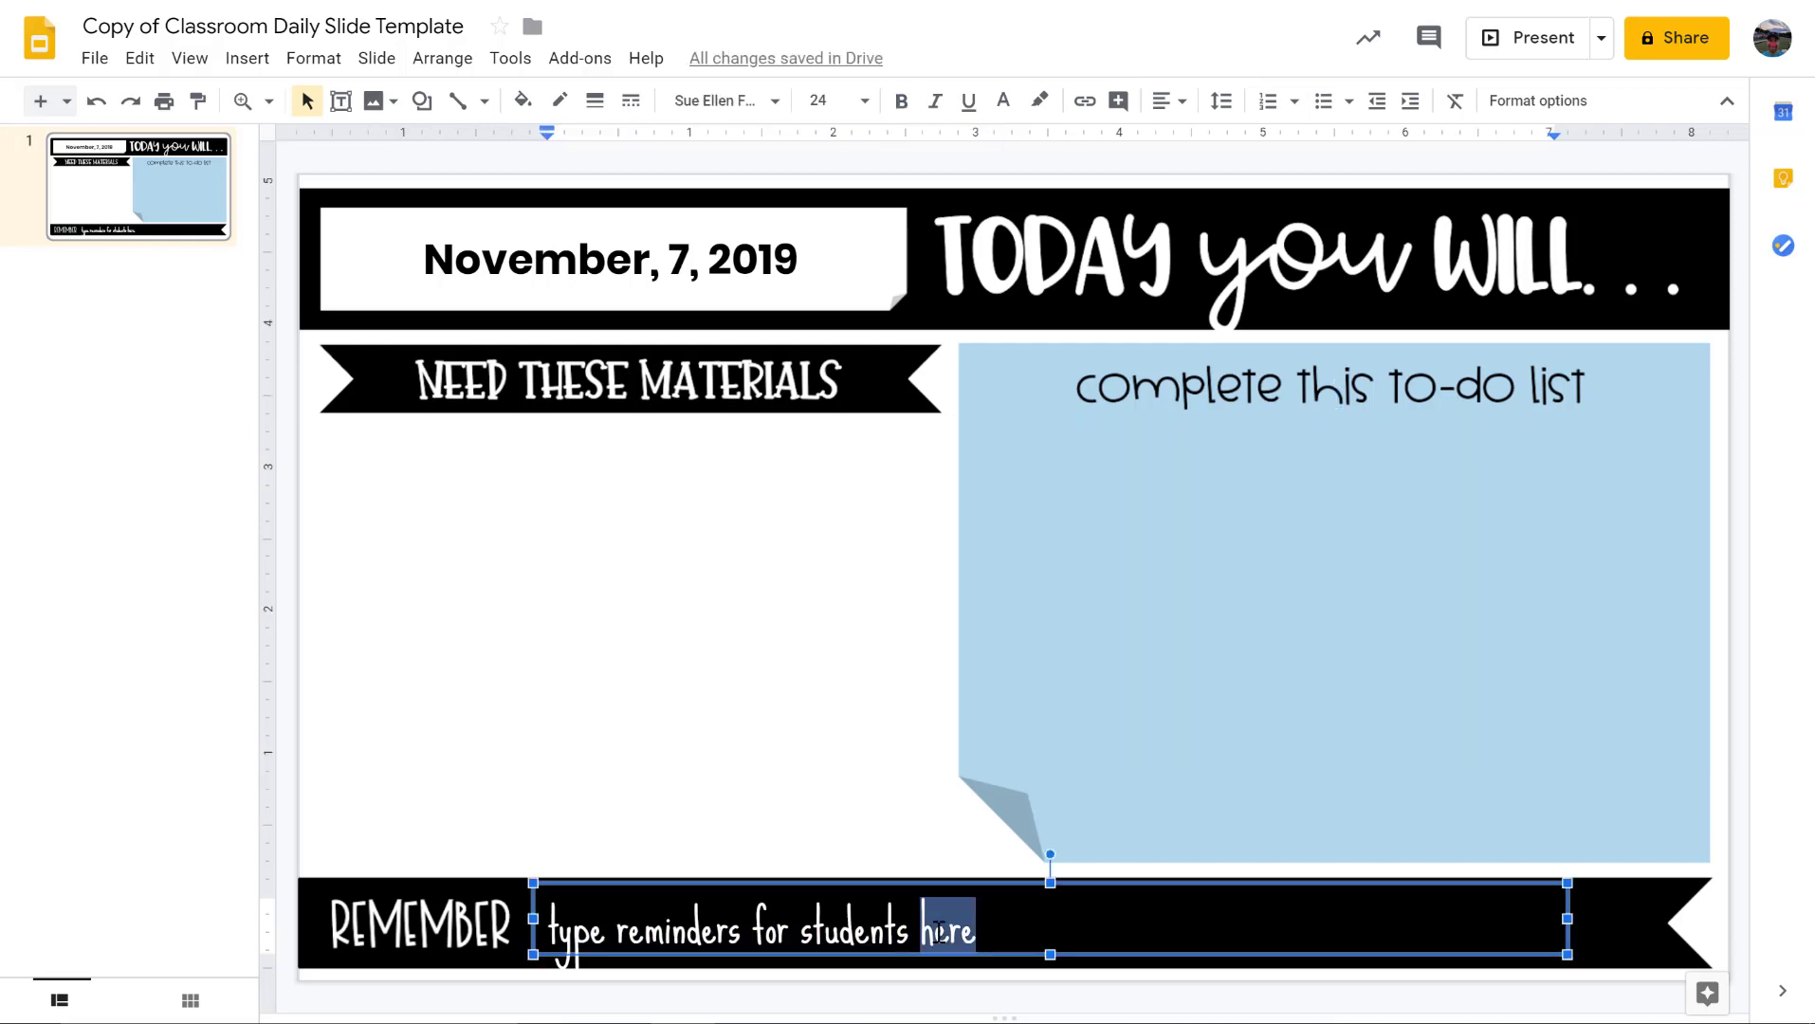
key(Right)
key(BackSpace)
key(BackSpace)
key(BackSpace)
key(BackSpace)
key(BackSpace)
key(BackSpace)
key(BackSpace)
key(BackSpace)
key(BackSpace)
key(BackSpace)
key(BackSpace)
key(BackSpace)
key(BackSpace)
key(BackSpace)
key(BackSpace)
key(BackSpace)
key(BackSpace)
key(BackSpace)
key(BackSpace)
key(BackSpace)
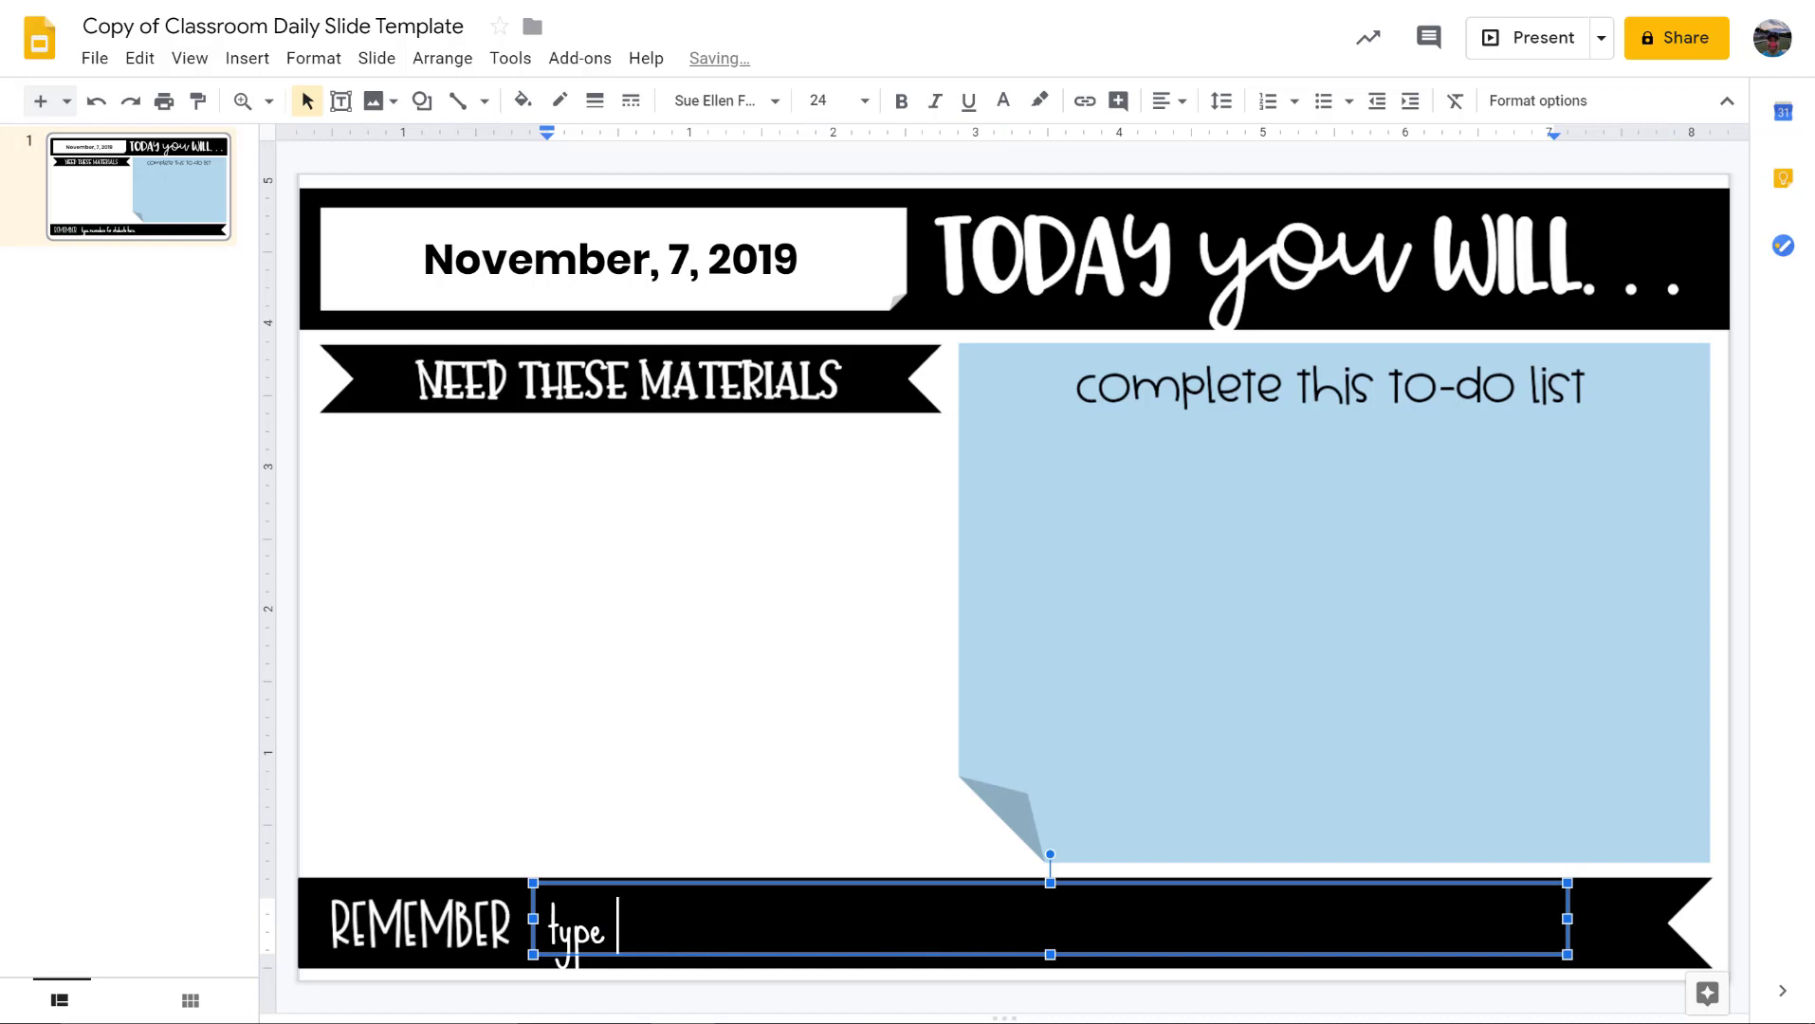
key(BackSpace)
key(BackSpace)
key(BackSpace)
key(BackSpace)
key(BackSpace)
key(BackSpace)
click(735, 766)
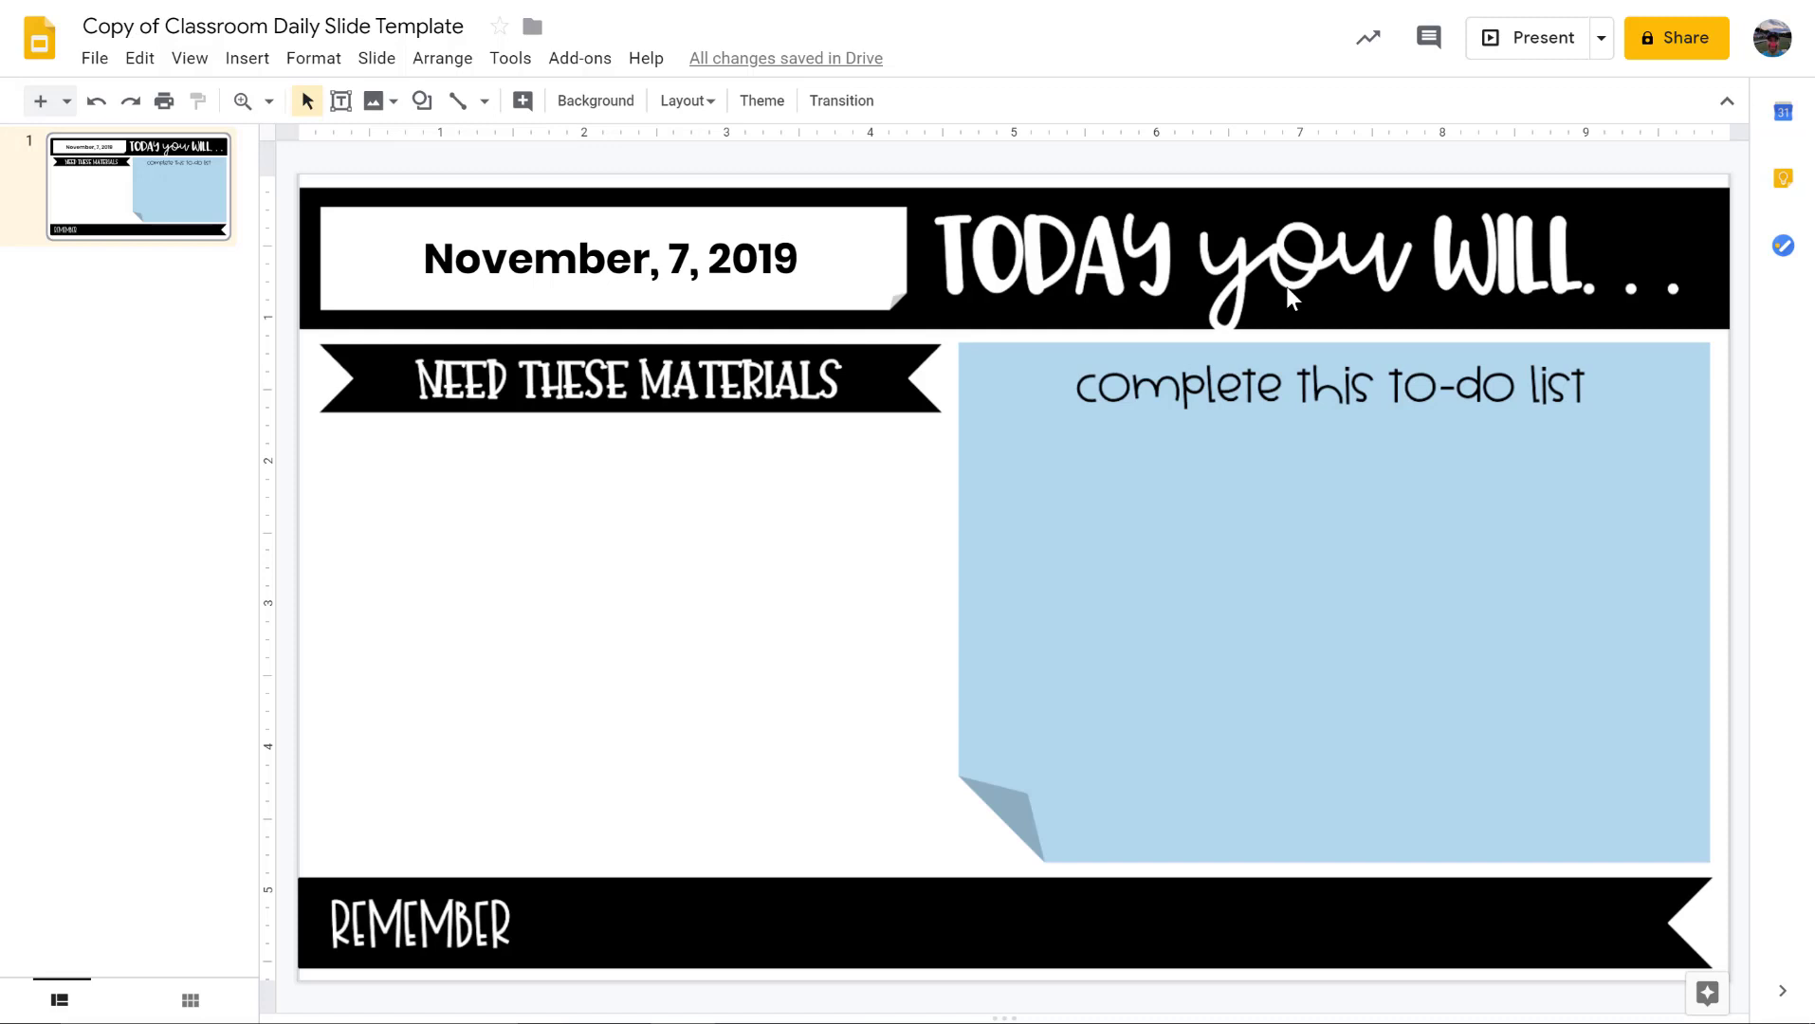
click(1248, 429)
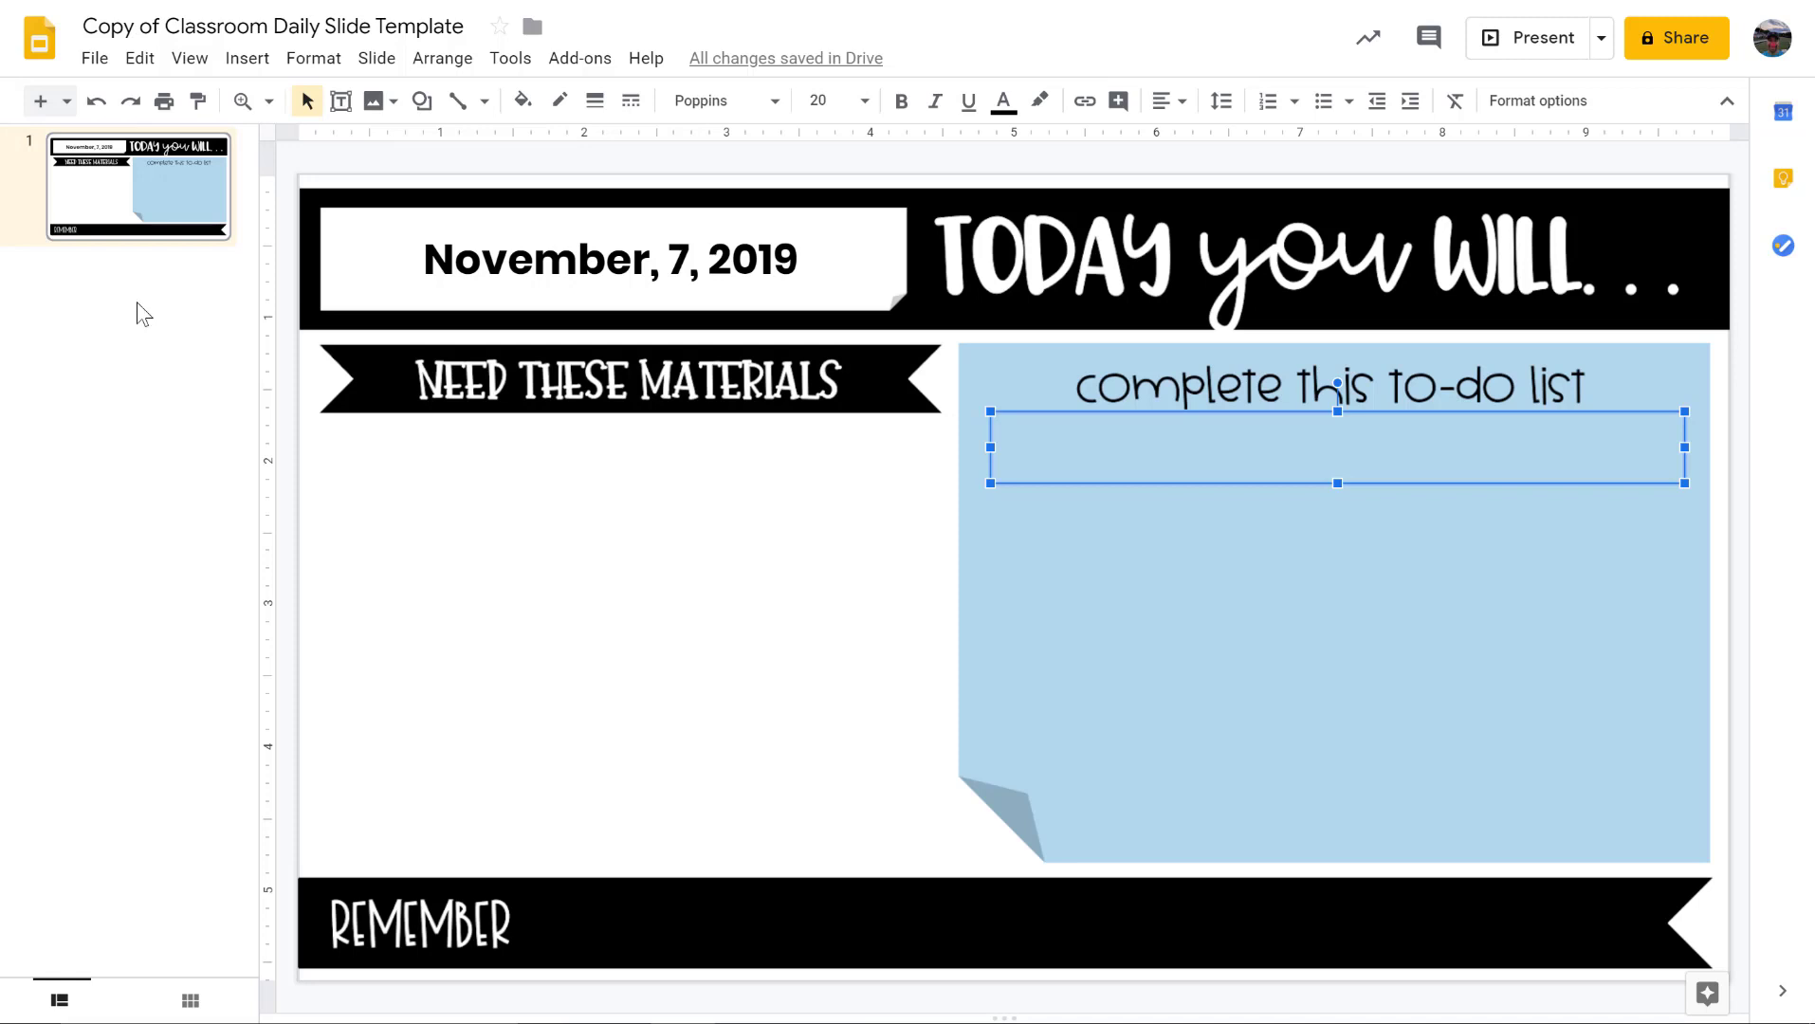
- Open the layout gallery beside the New slide (+) button
click(66, 101)
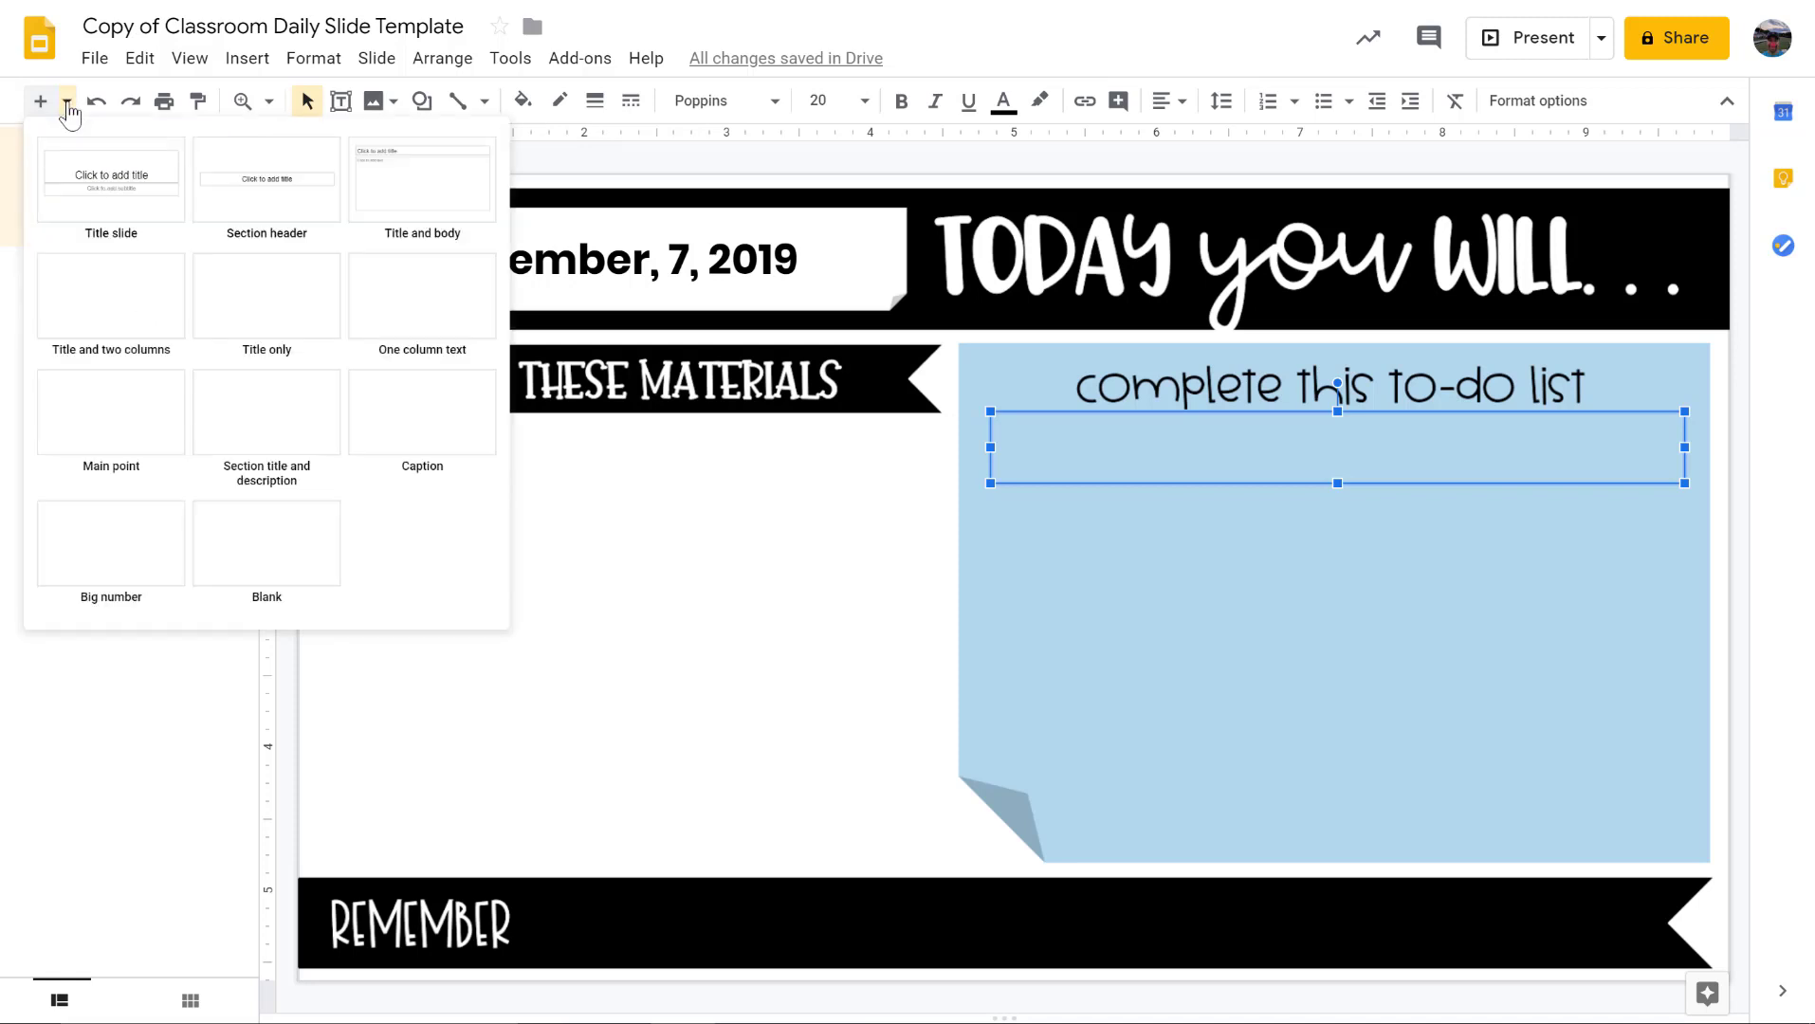
- Add a Blank-layout second slide and bring up the Shapes submenu
click(254, 573)
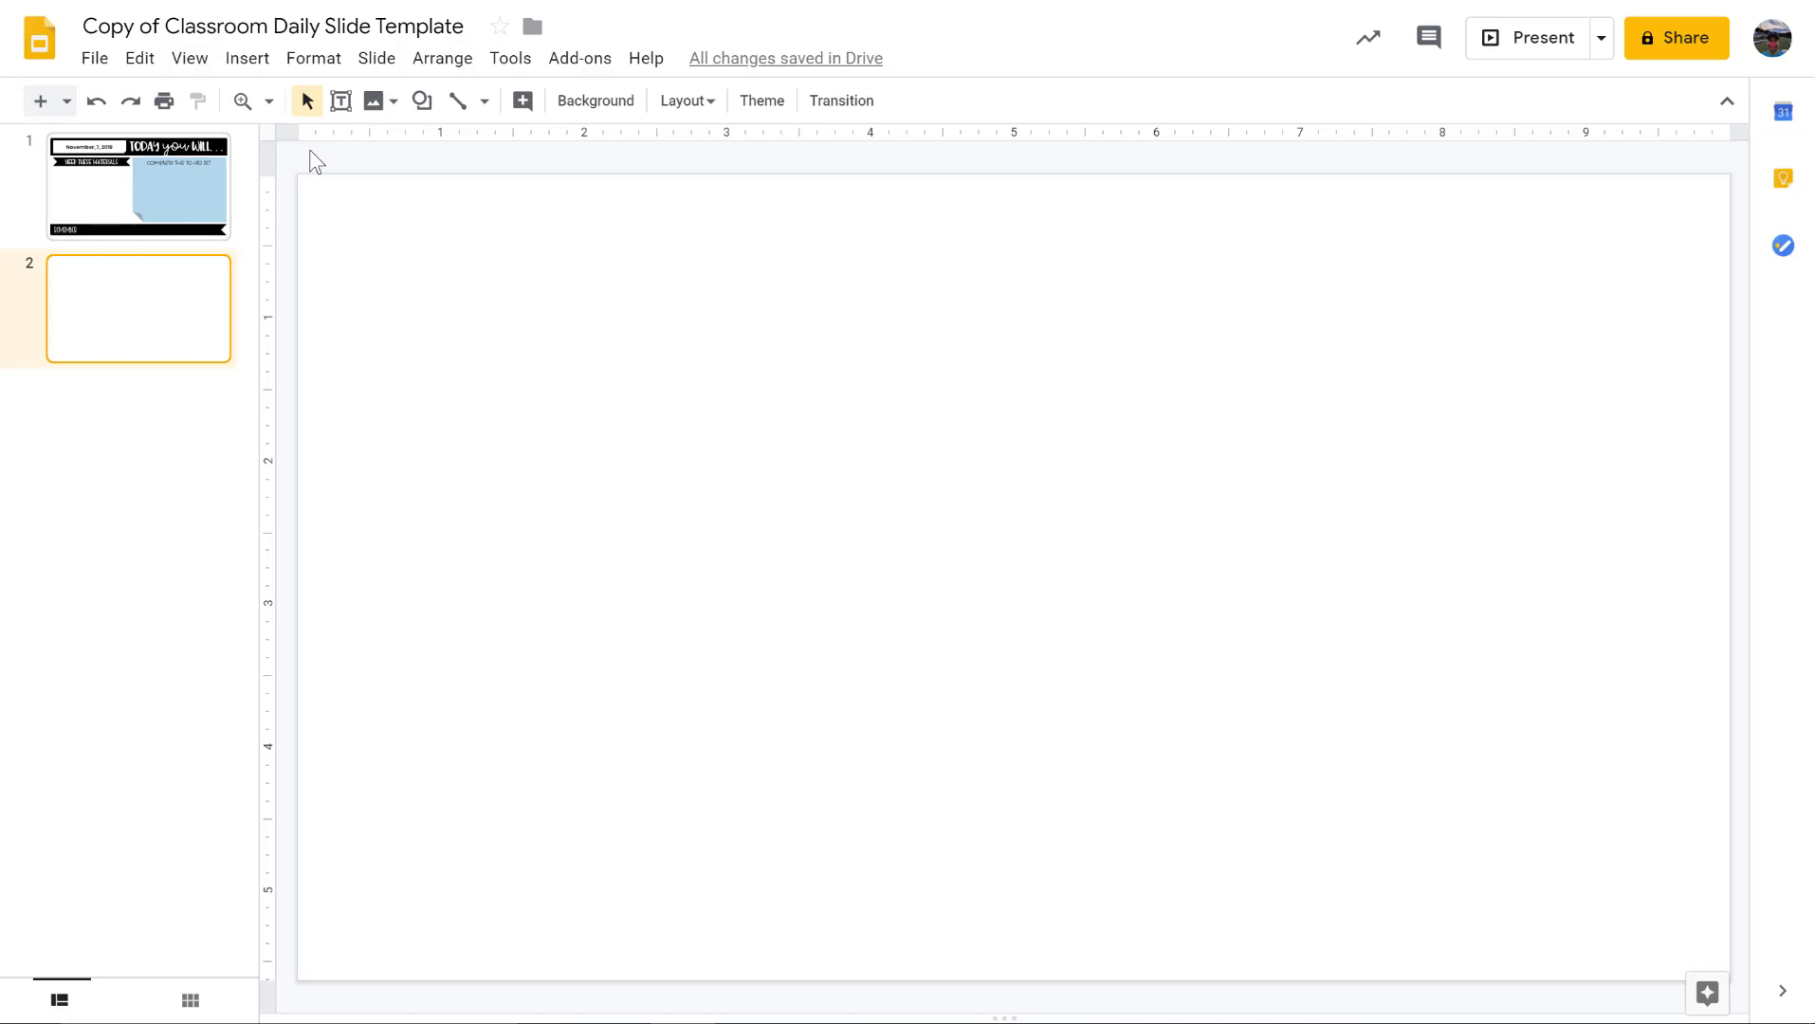
click(422, 100)
mouse_move(490, 157)
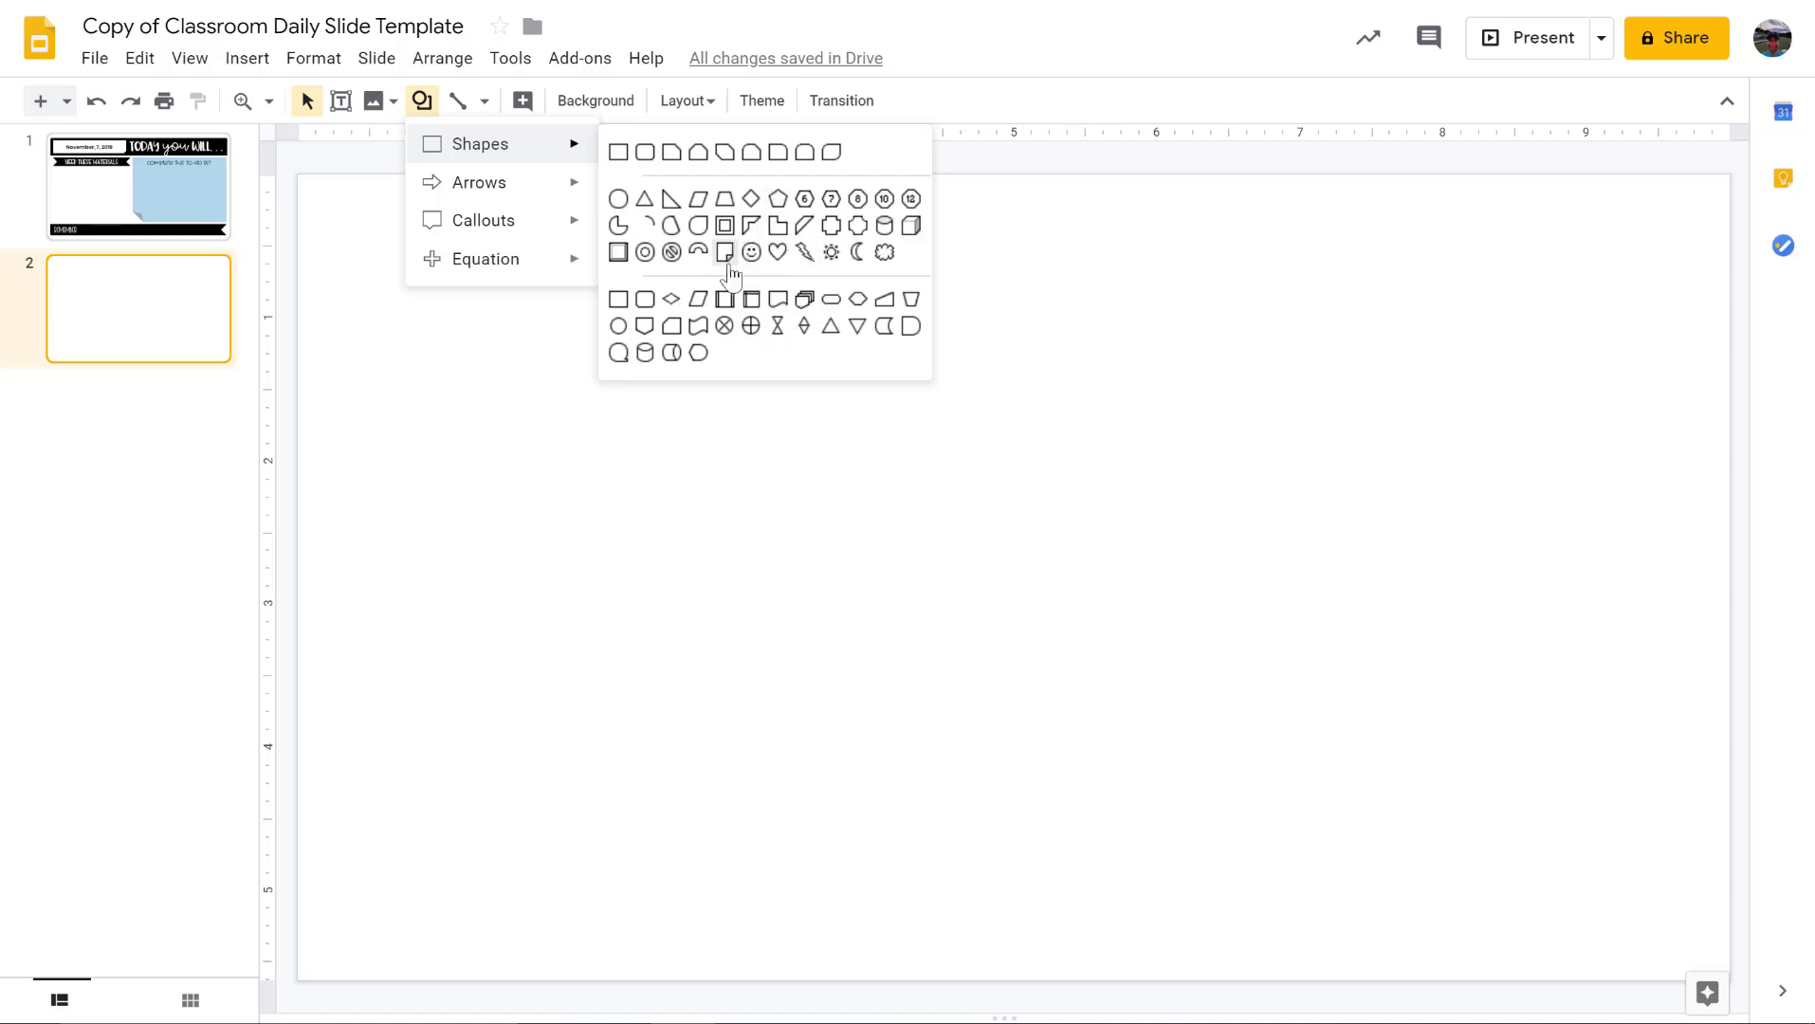
- Draw a full-width rectangle across the top of slide 2 and fill it black
click(617, 157)
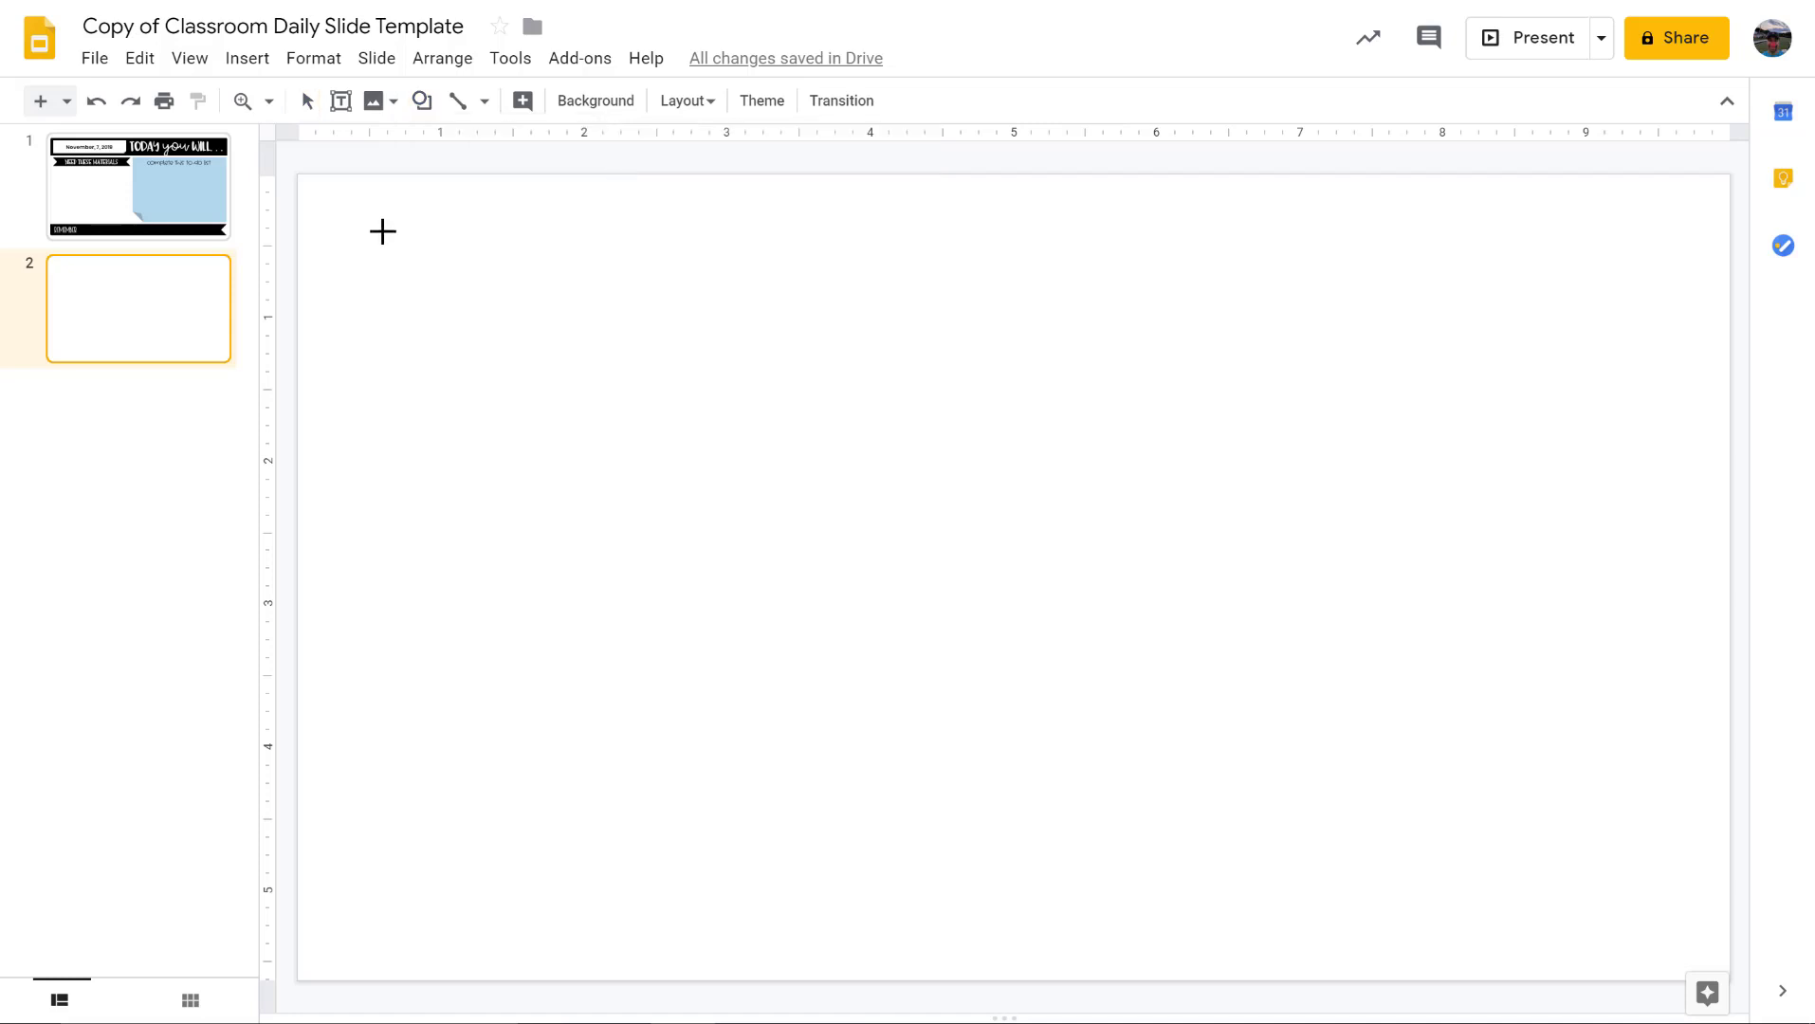
drag(298, 193, 1724, 320)
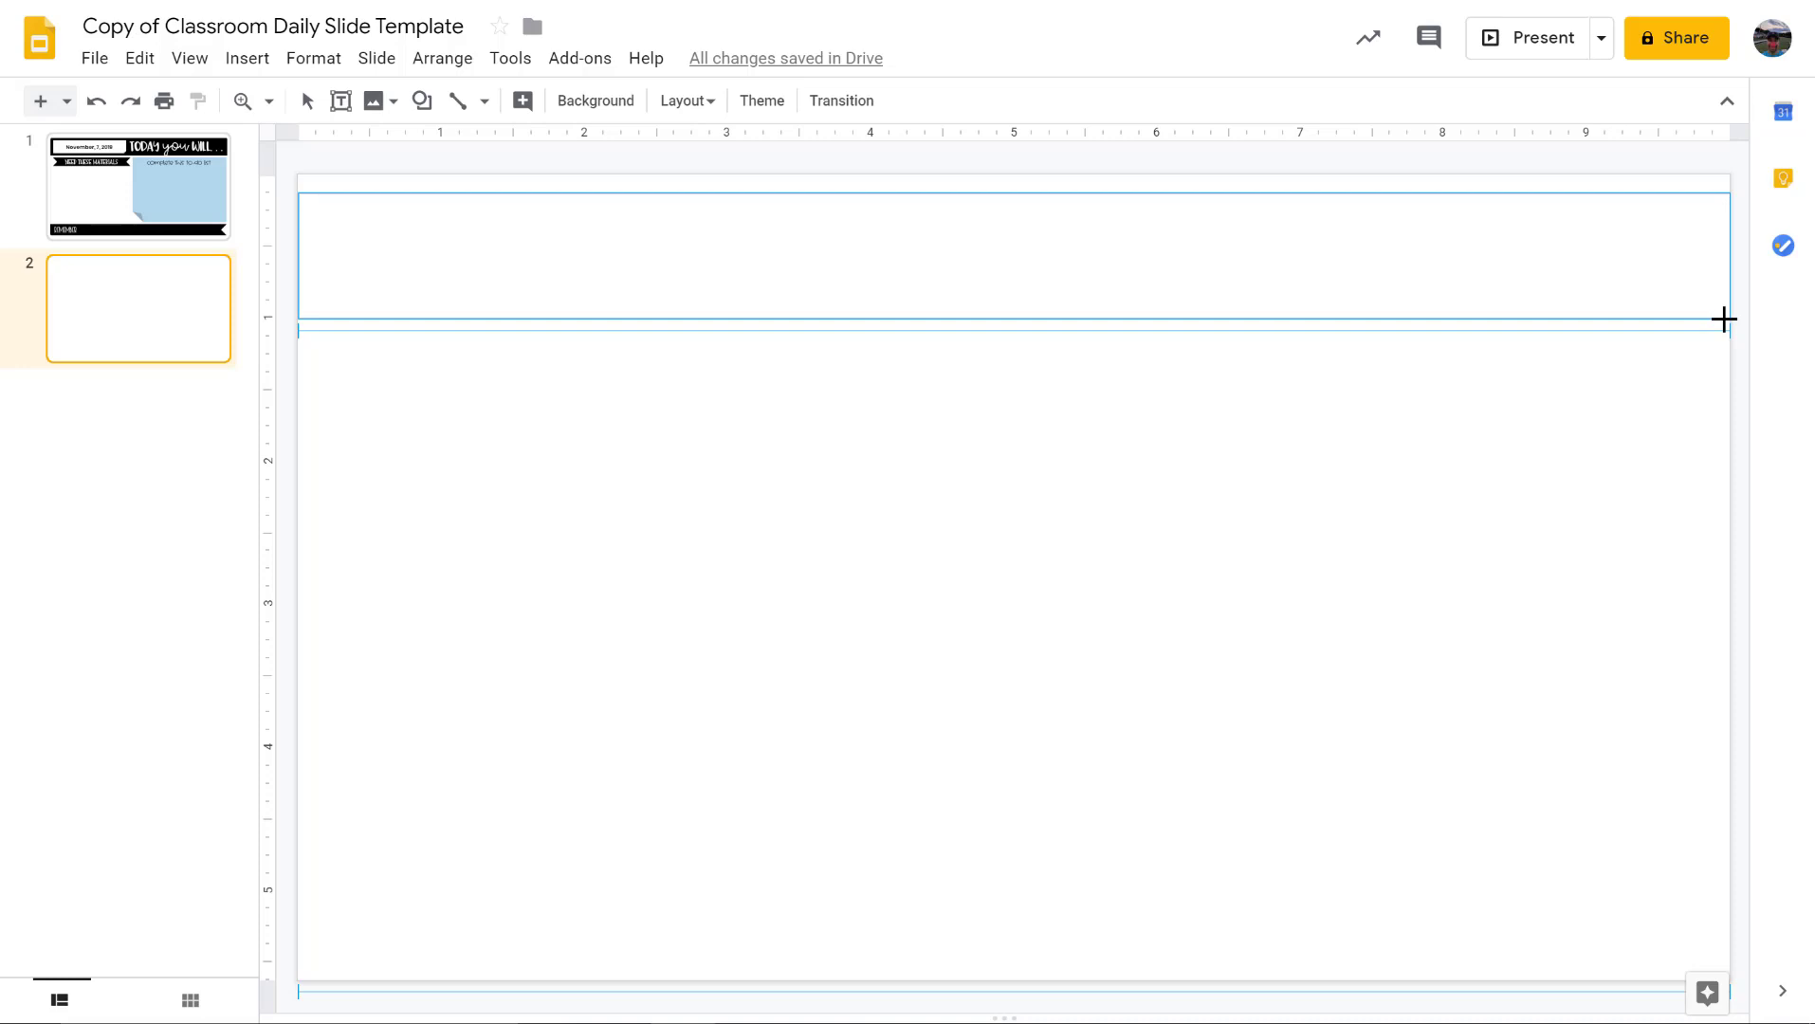
drag(1723, 319, 1720, 317)
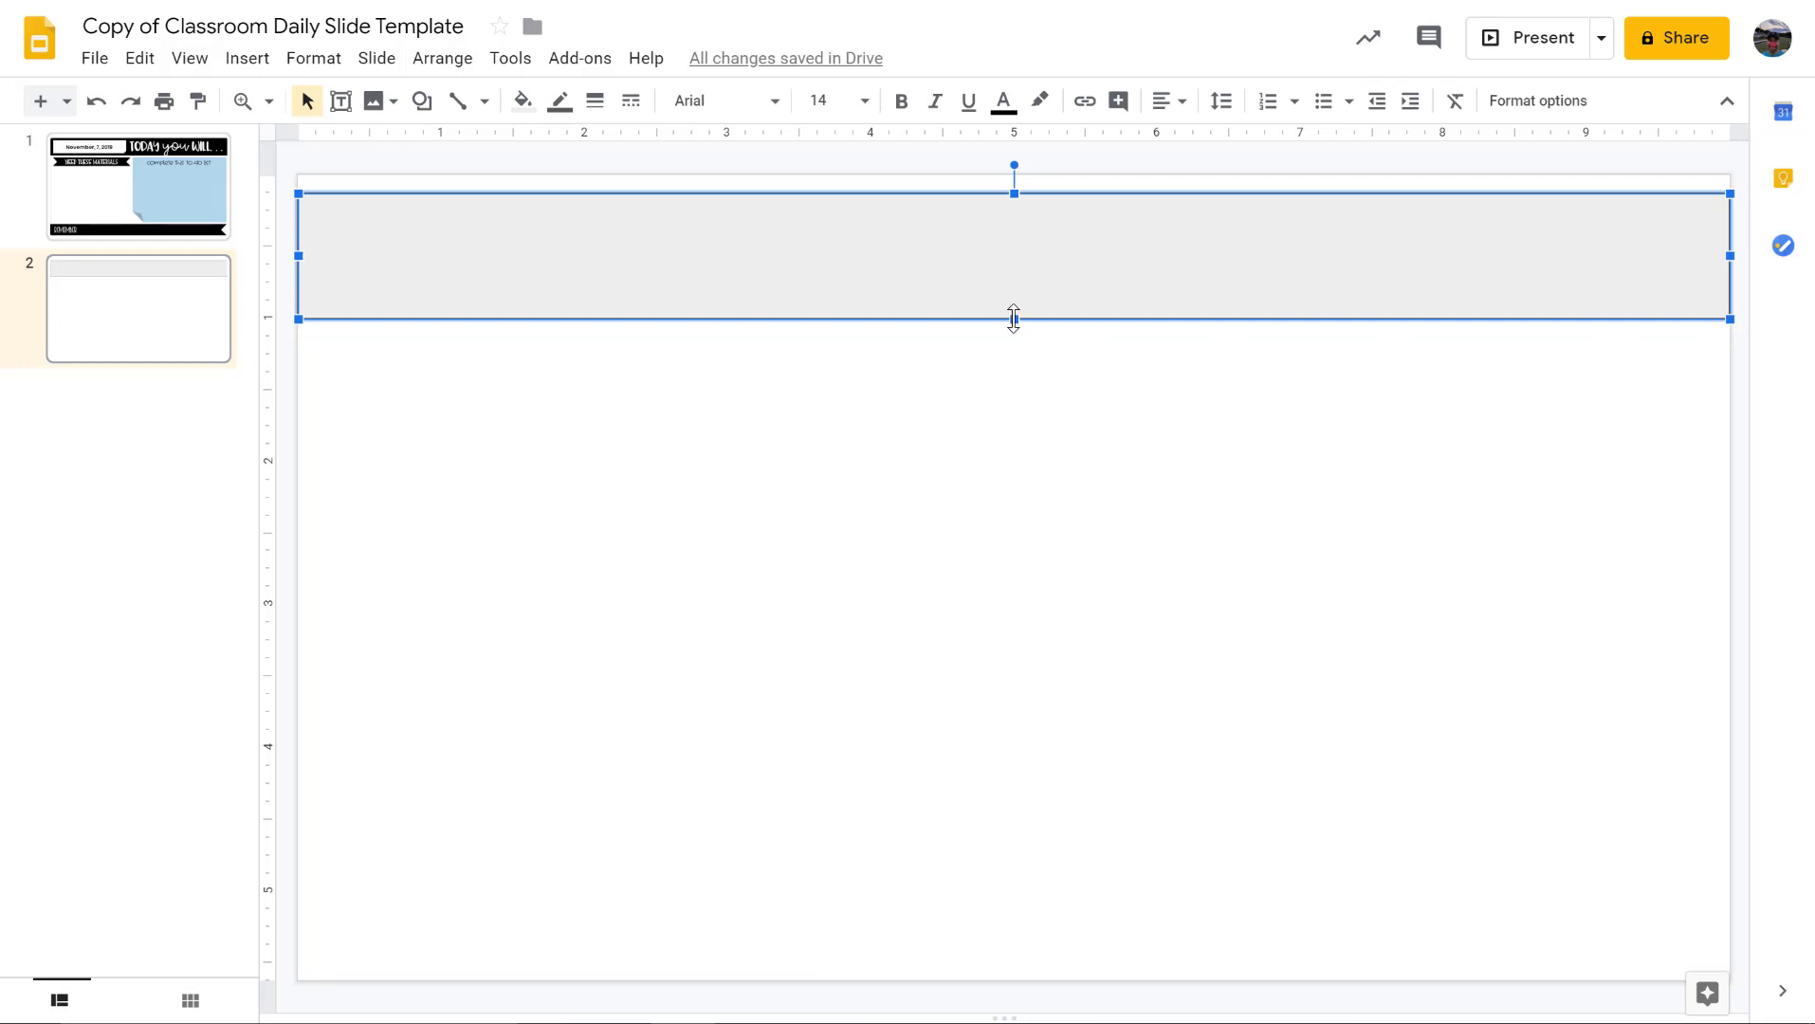
mouse_move(1014, 318)
mouse_down()
mouse_move(1009, 270)
mouse_move(1009, 306)
mouse_up()
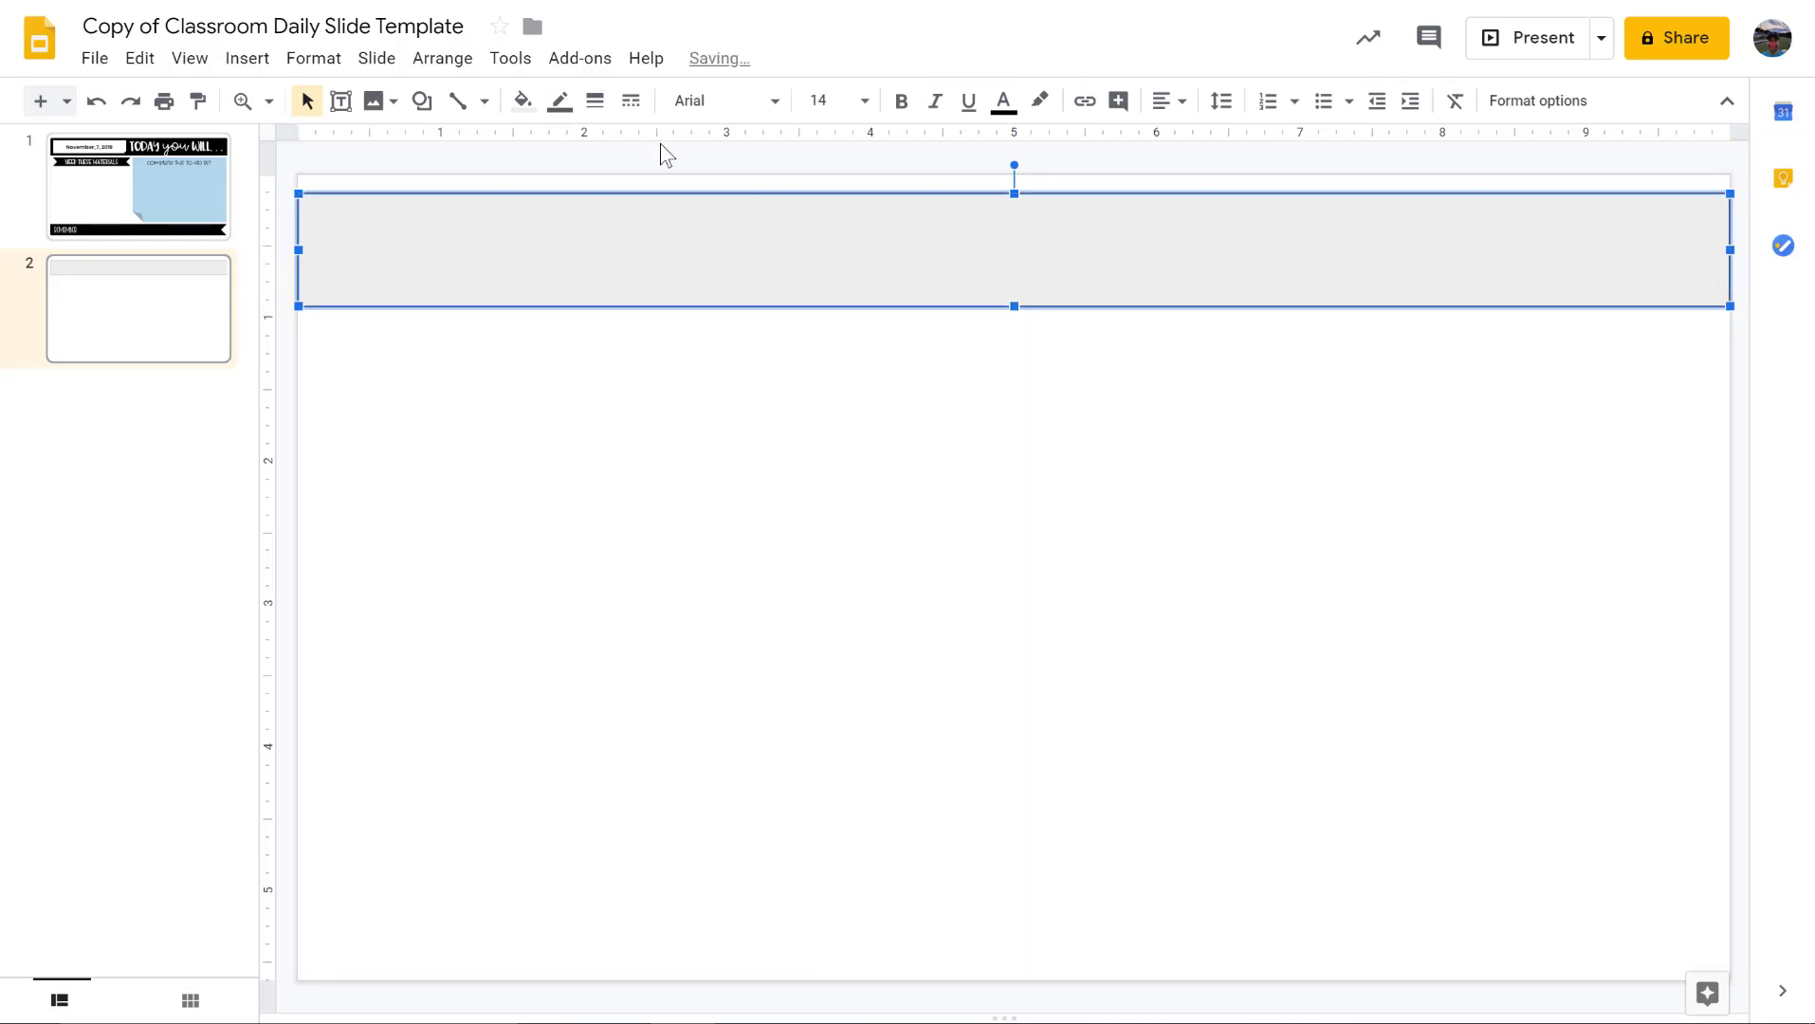
click(524, 102)
click(533, 228)
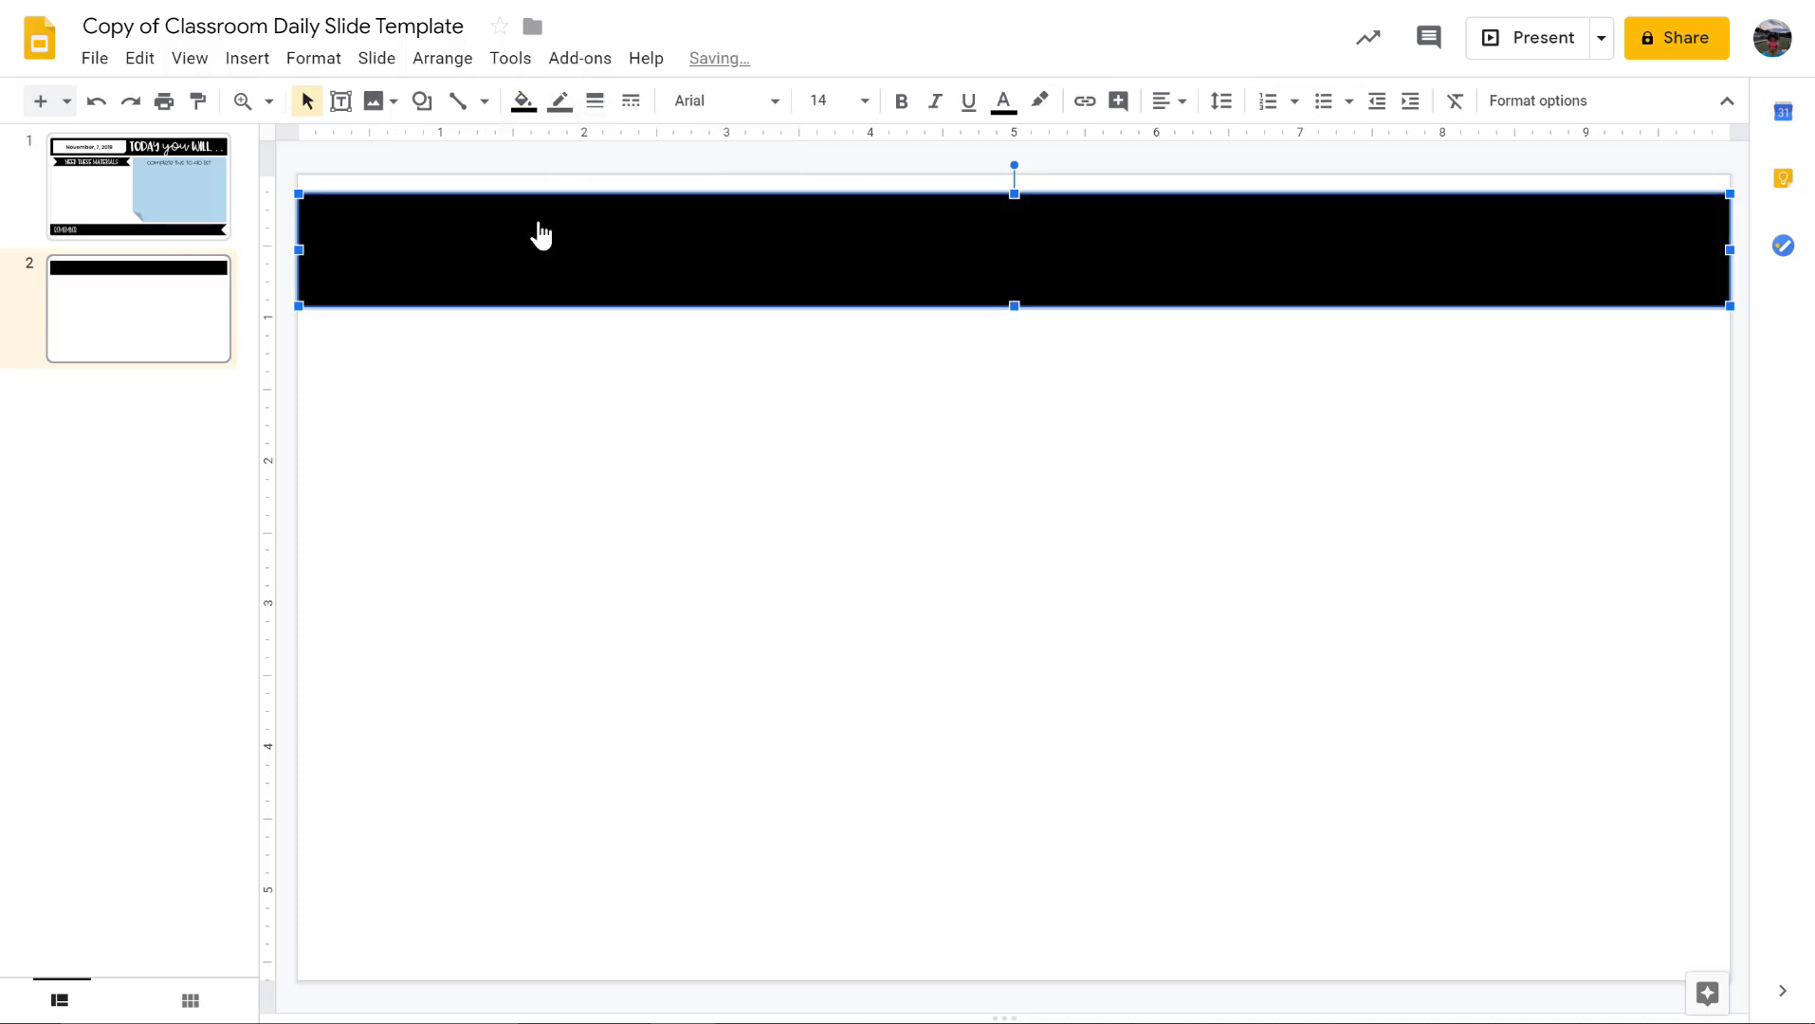
click(665, 478)
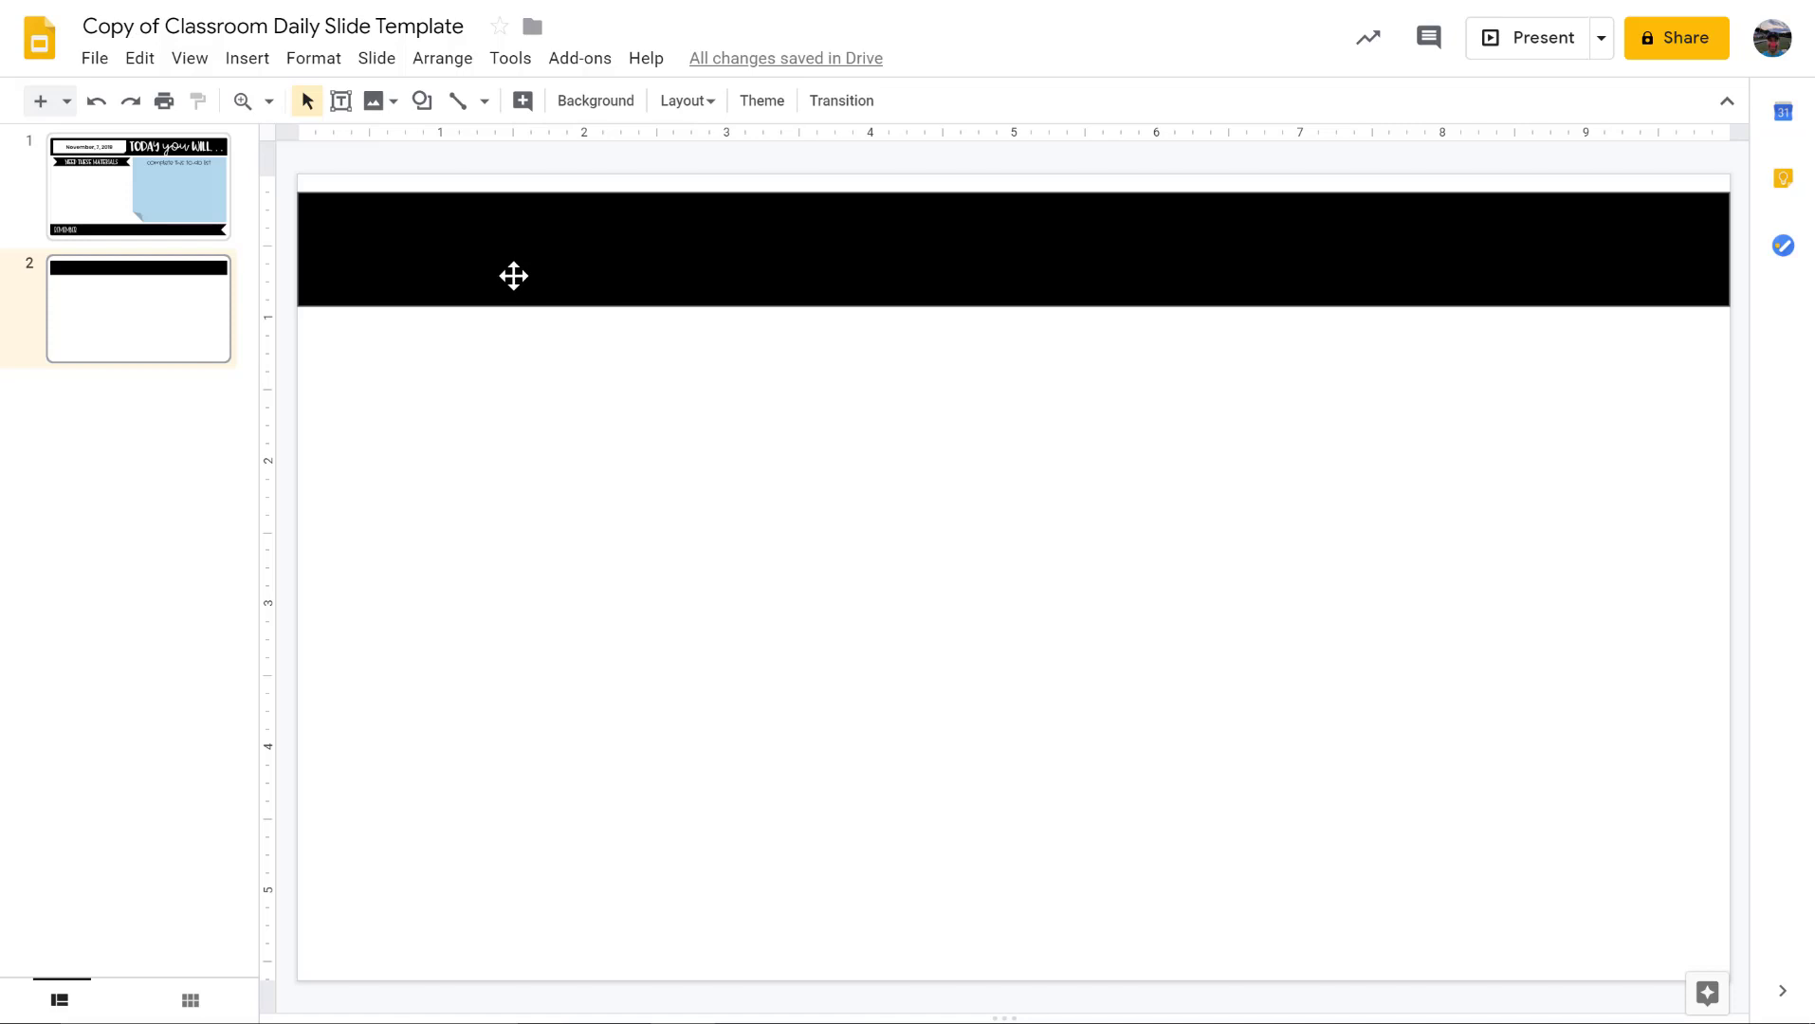
click(422, 101)
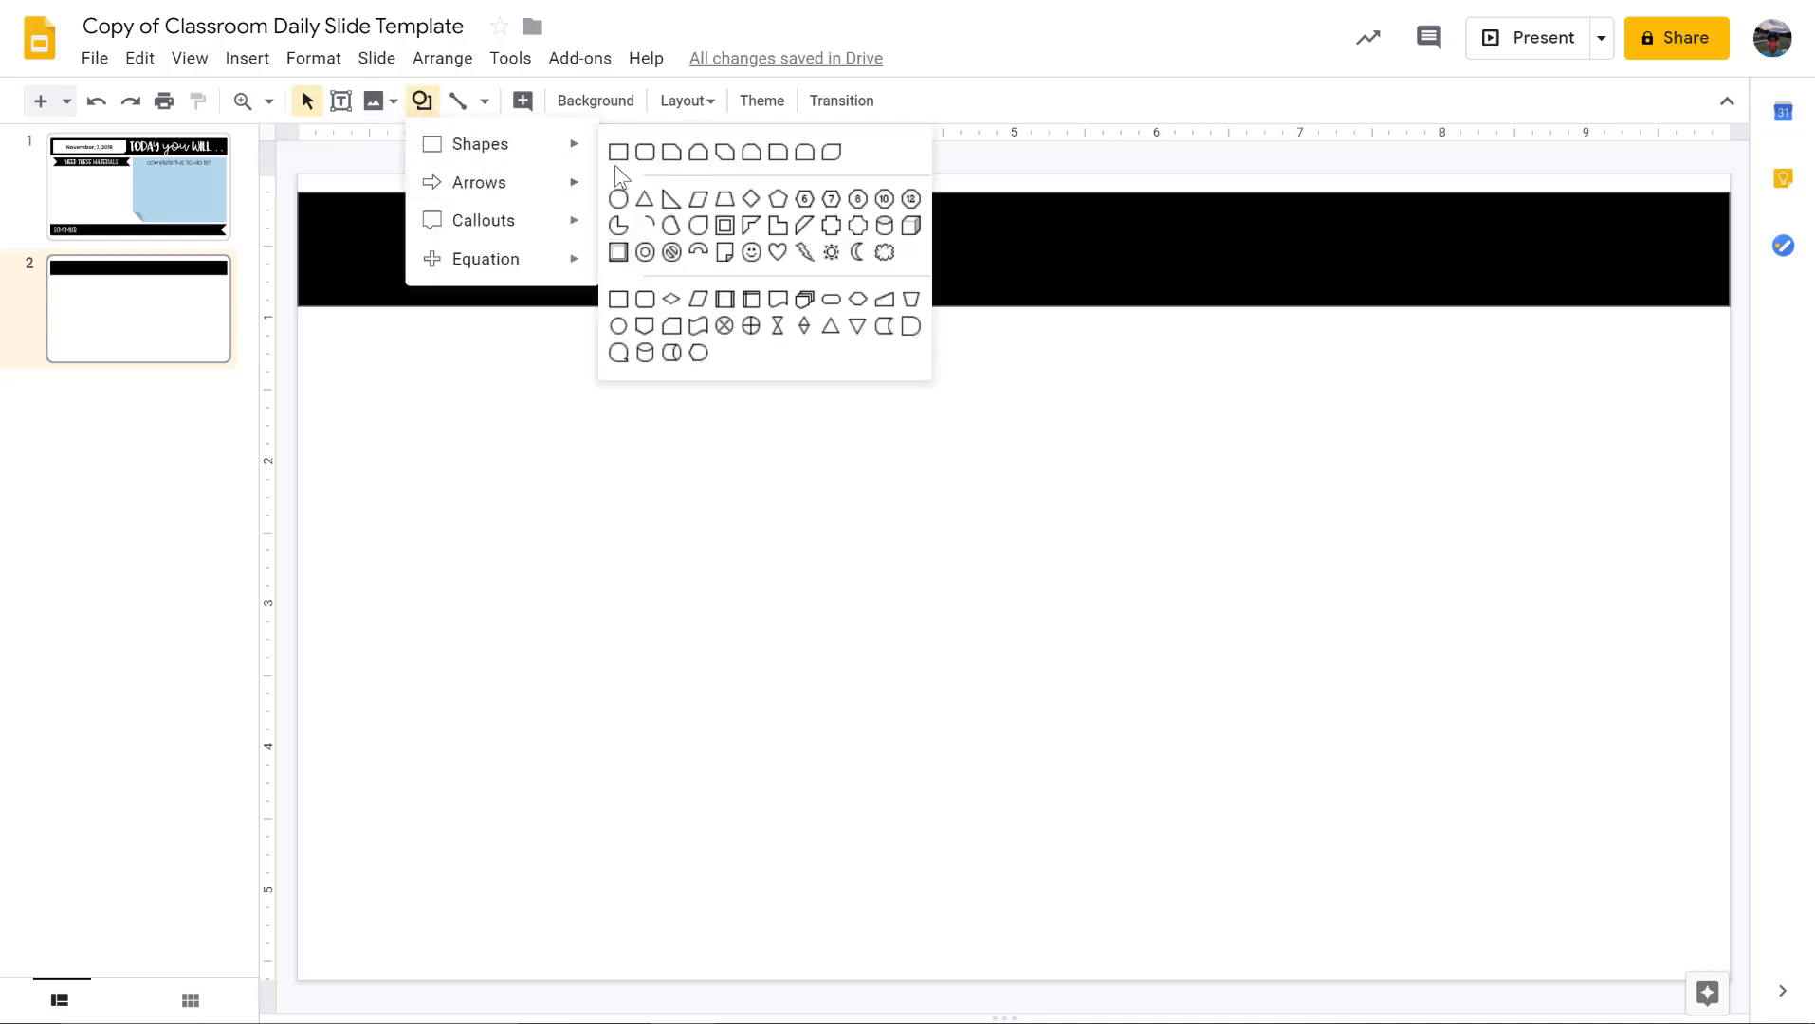
- Draw a white-filled rectangle over the left part of the black banner
click(618, 152)
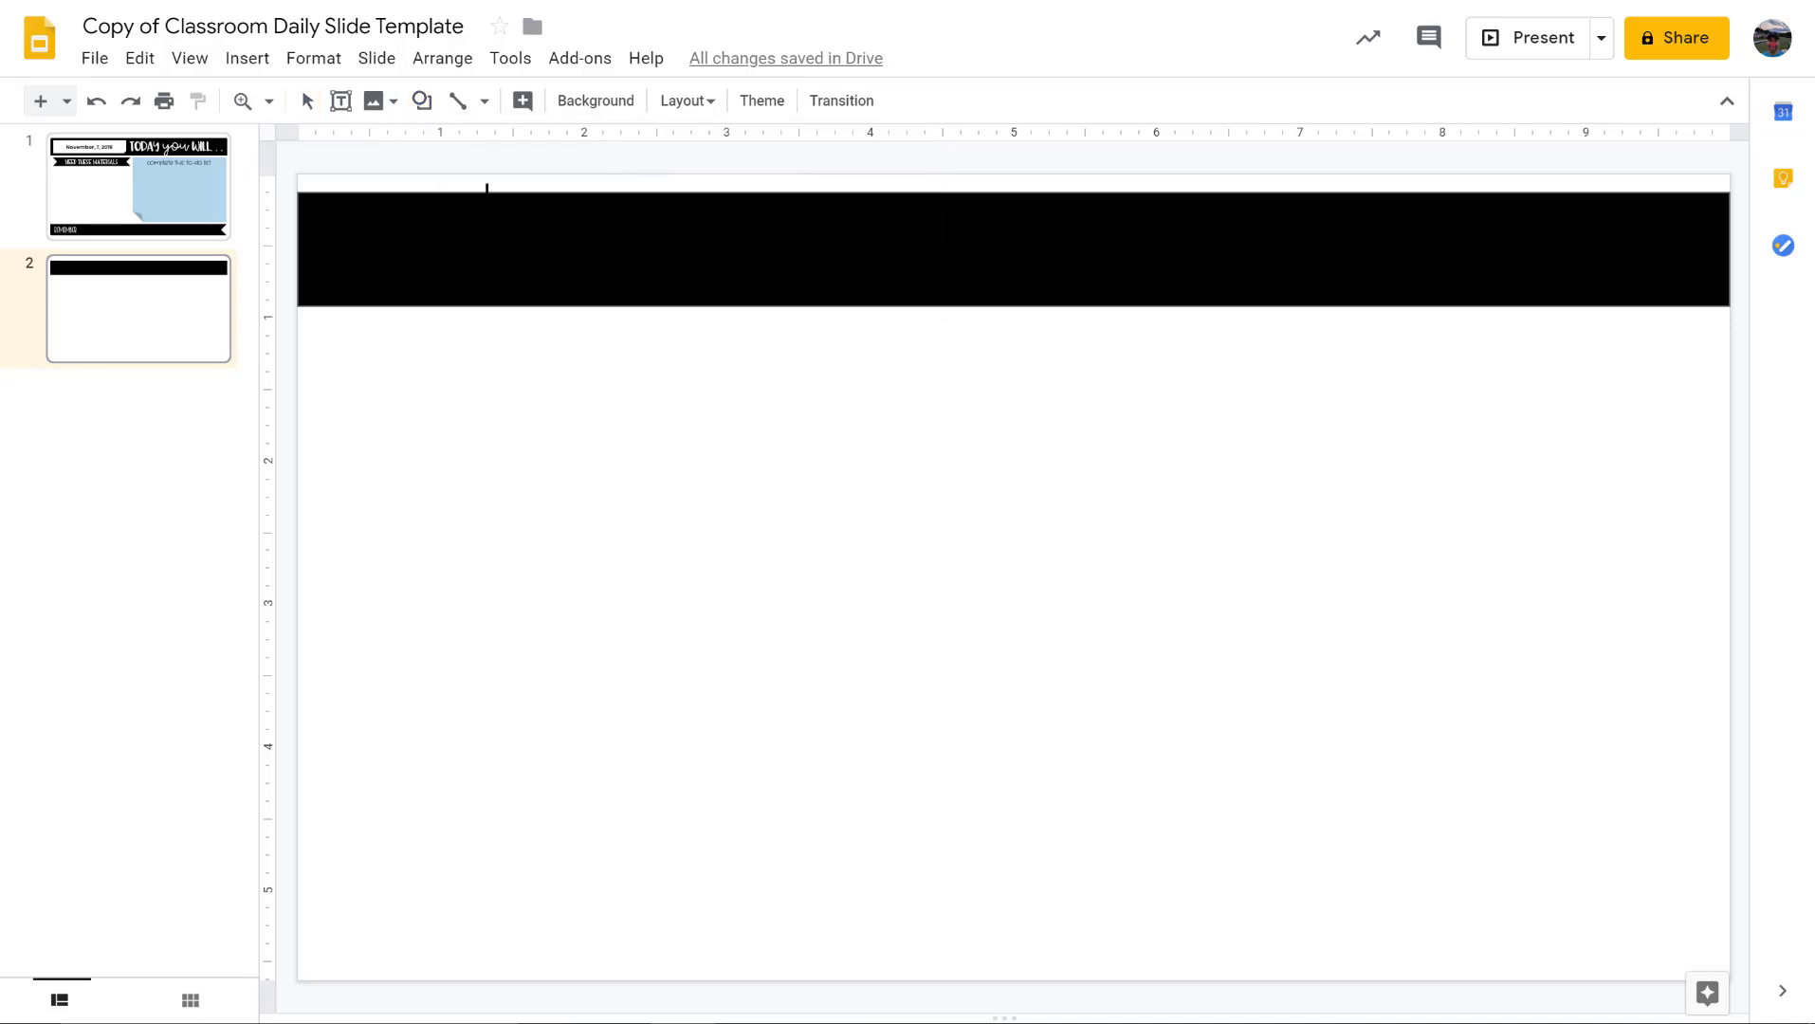
drag(308, 203, 819, 300)
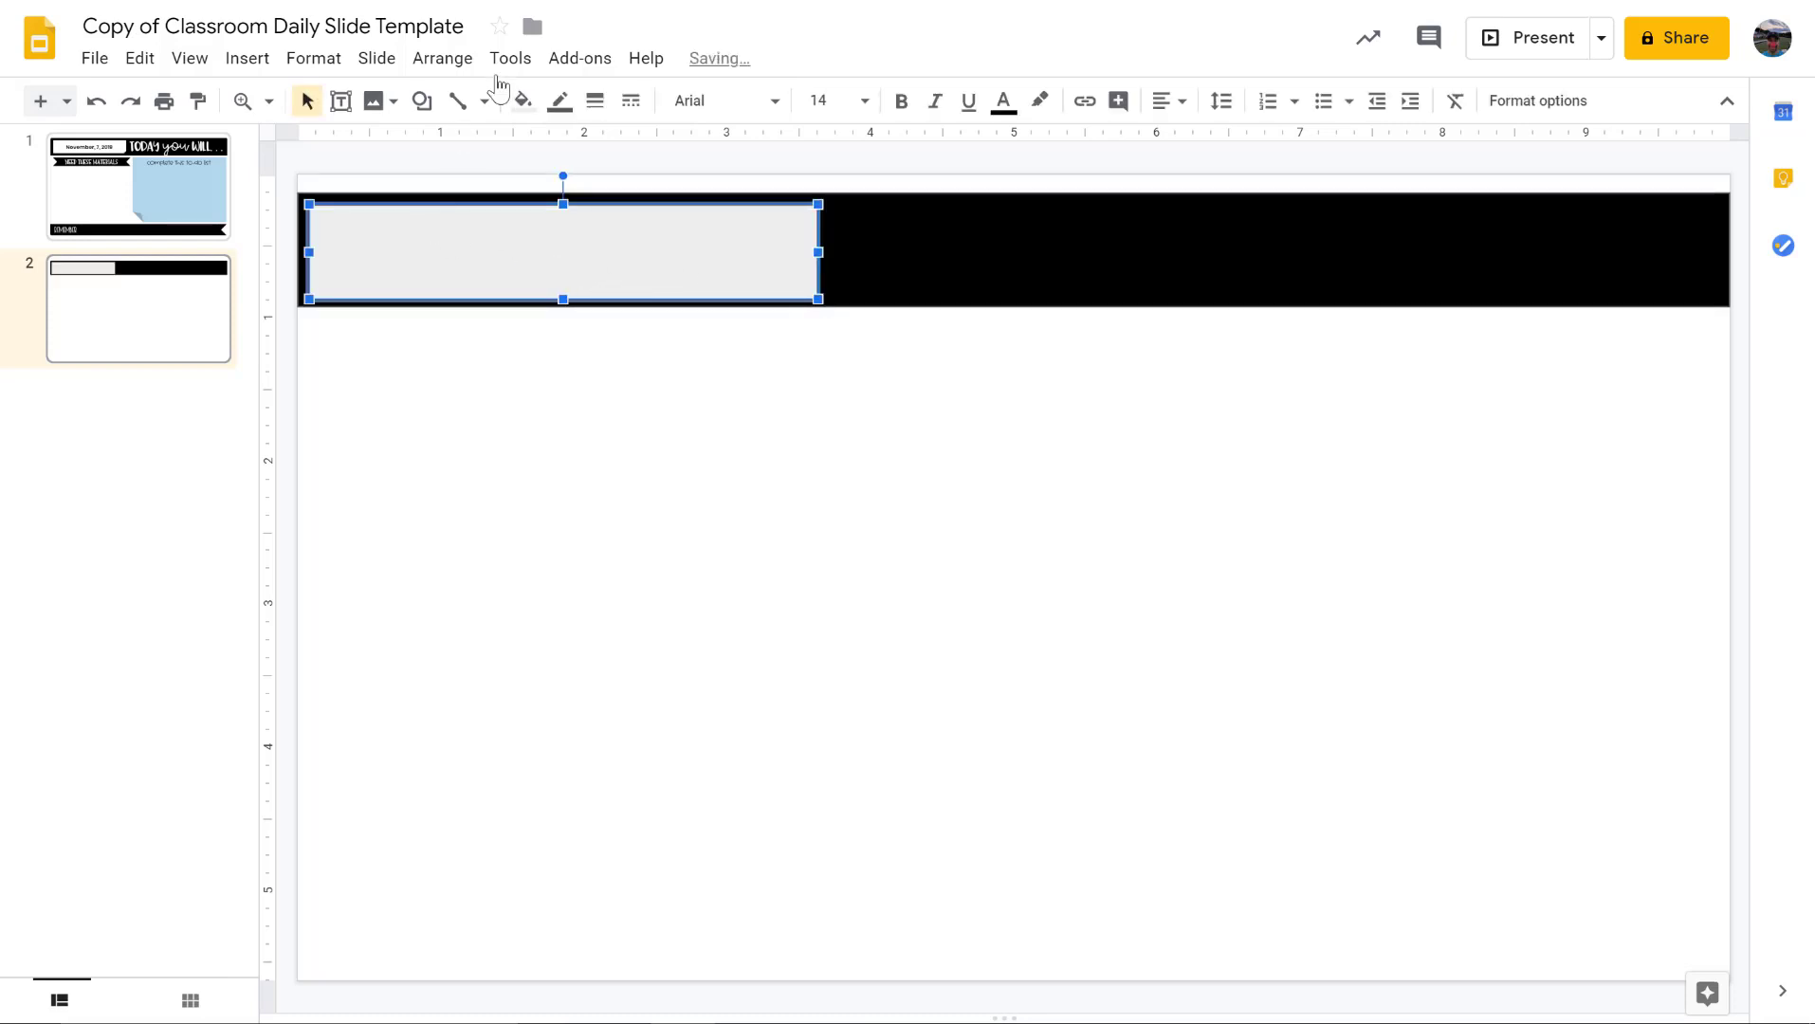
click(537, 109)
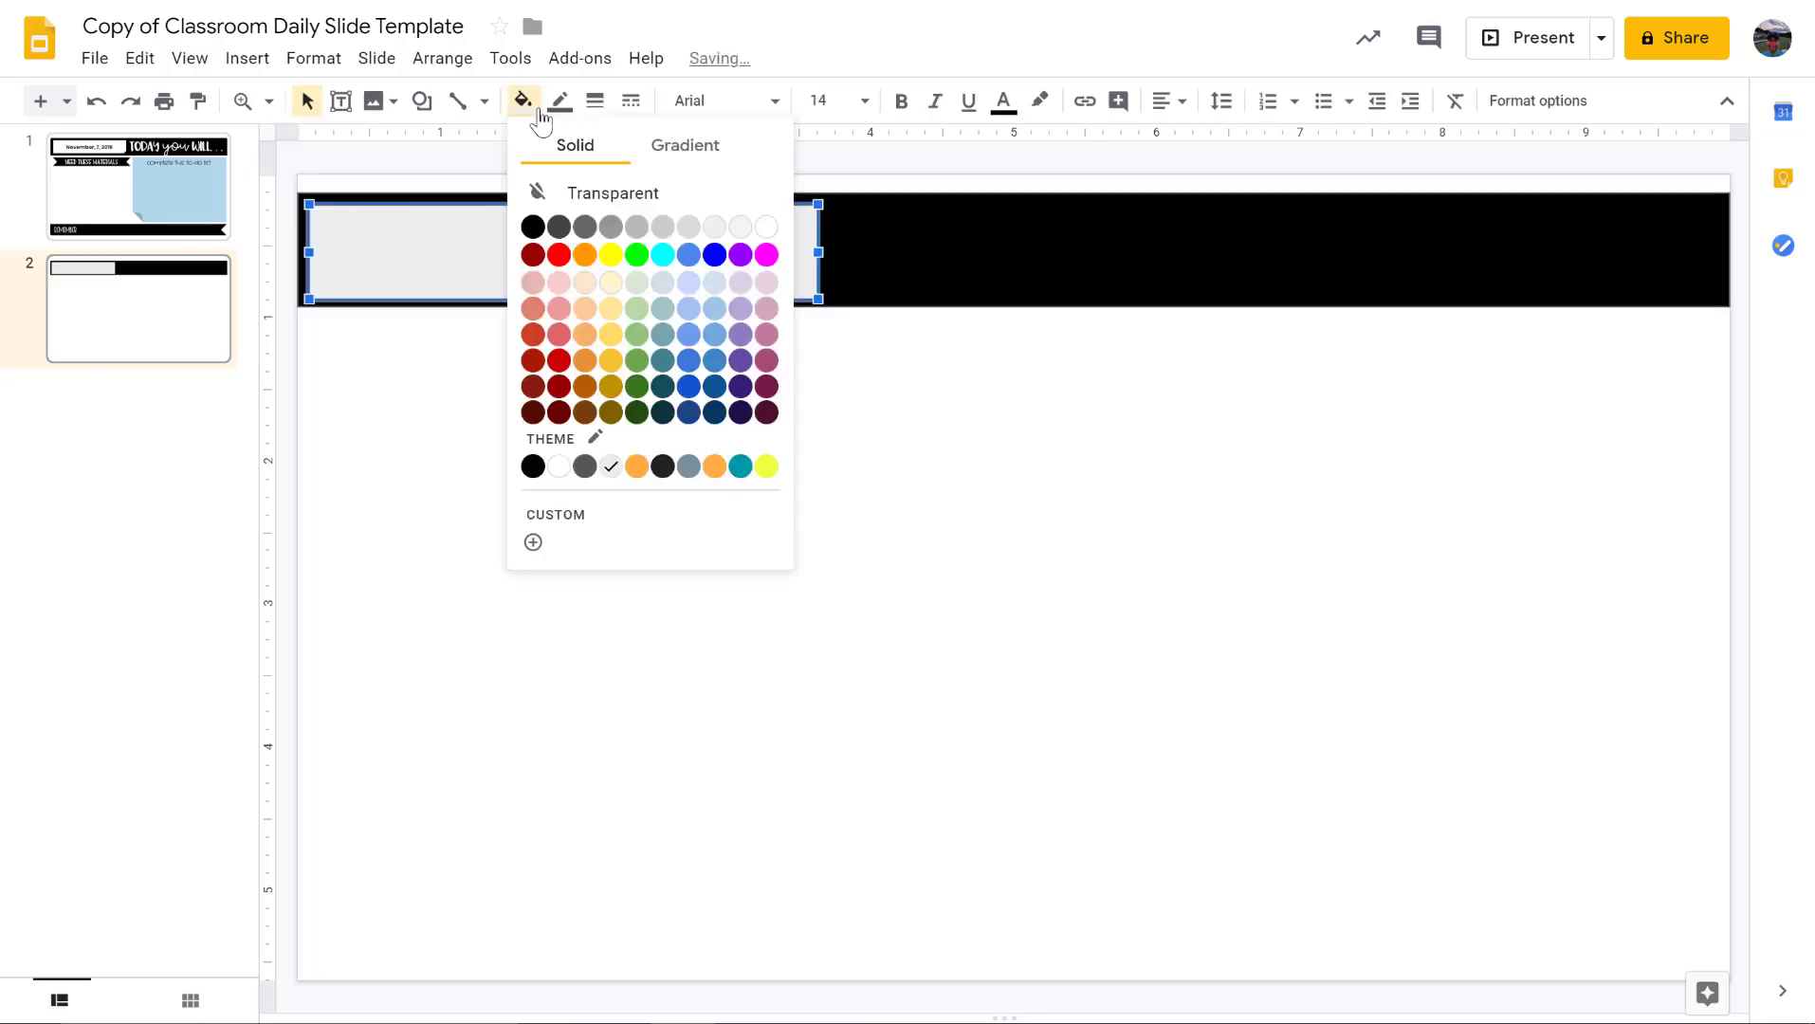
click(764, 225)
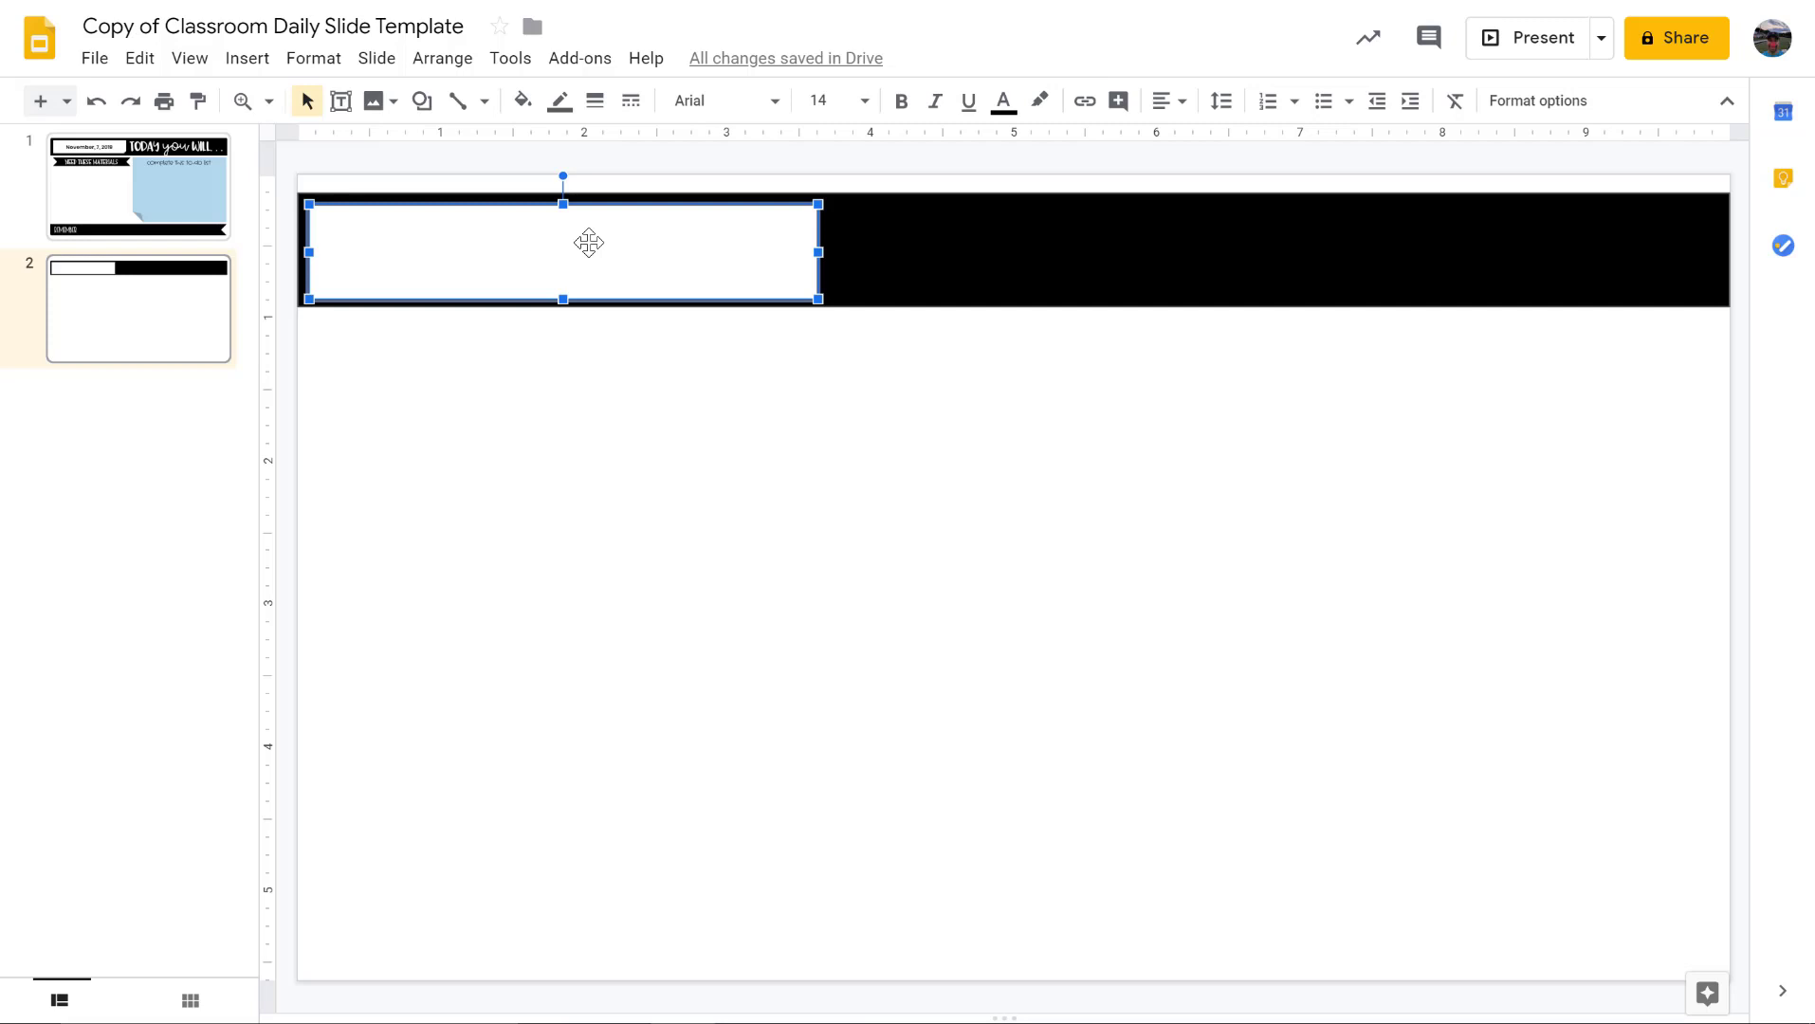
- Type "TODAY'S DATE IS..." inside the white box
text(TODAY'S DATE IS)
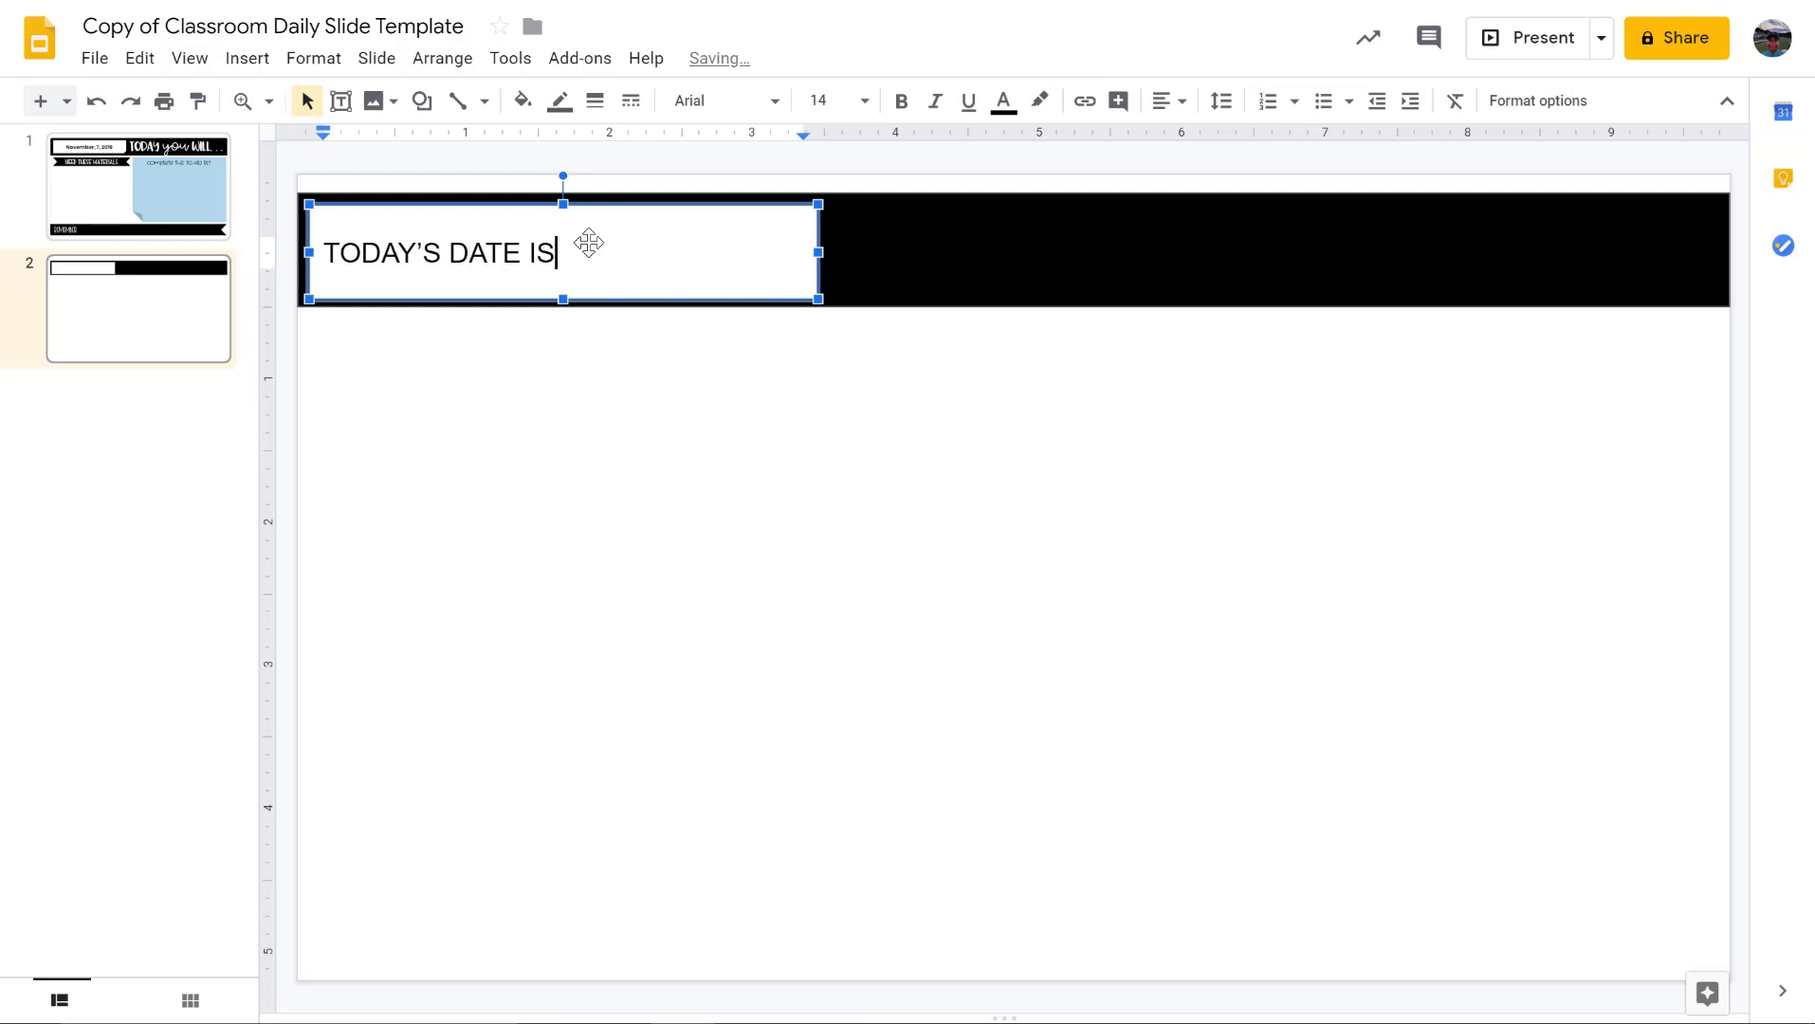
text(...)
- Select the "TODAY'S DATE IS..." text and browse the font list
click(661, 401)
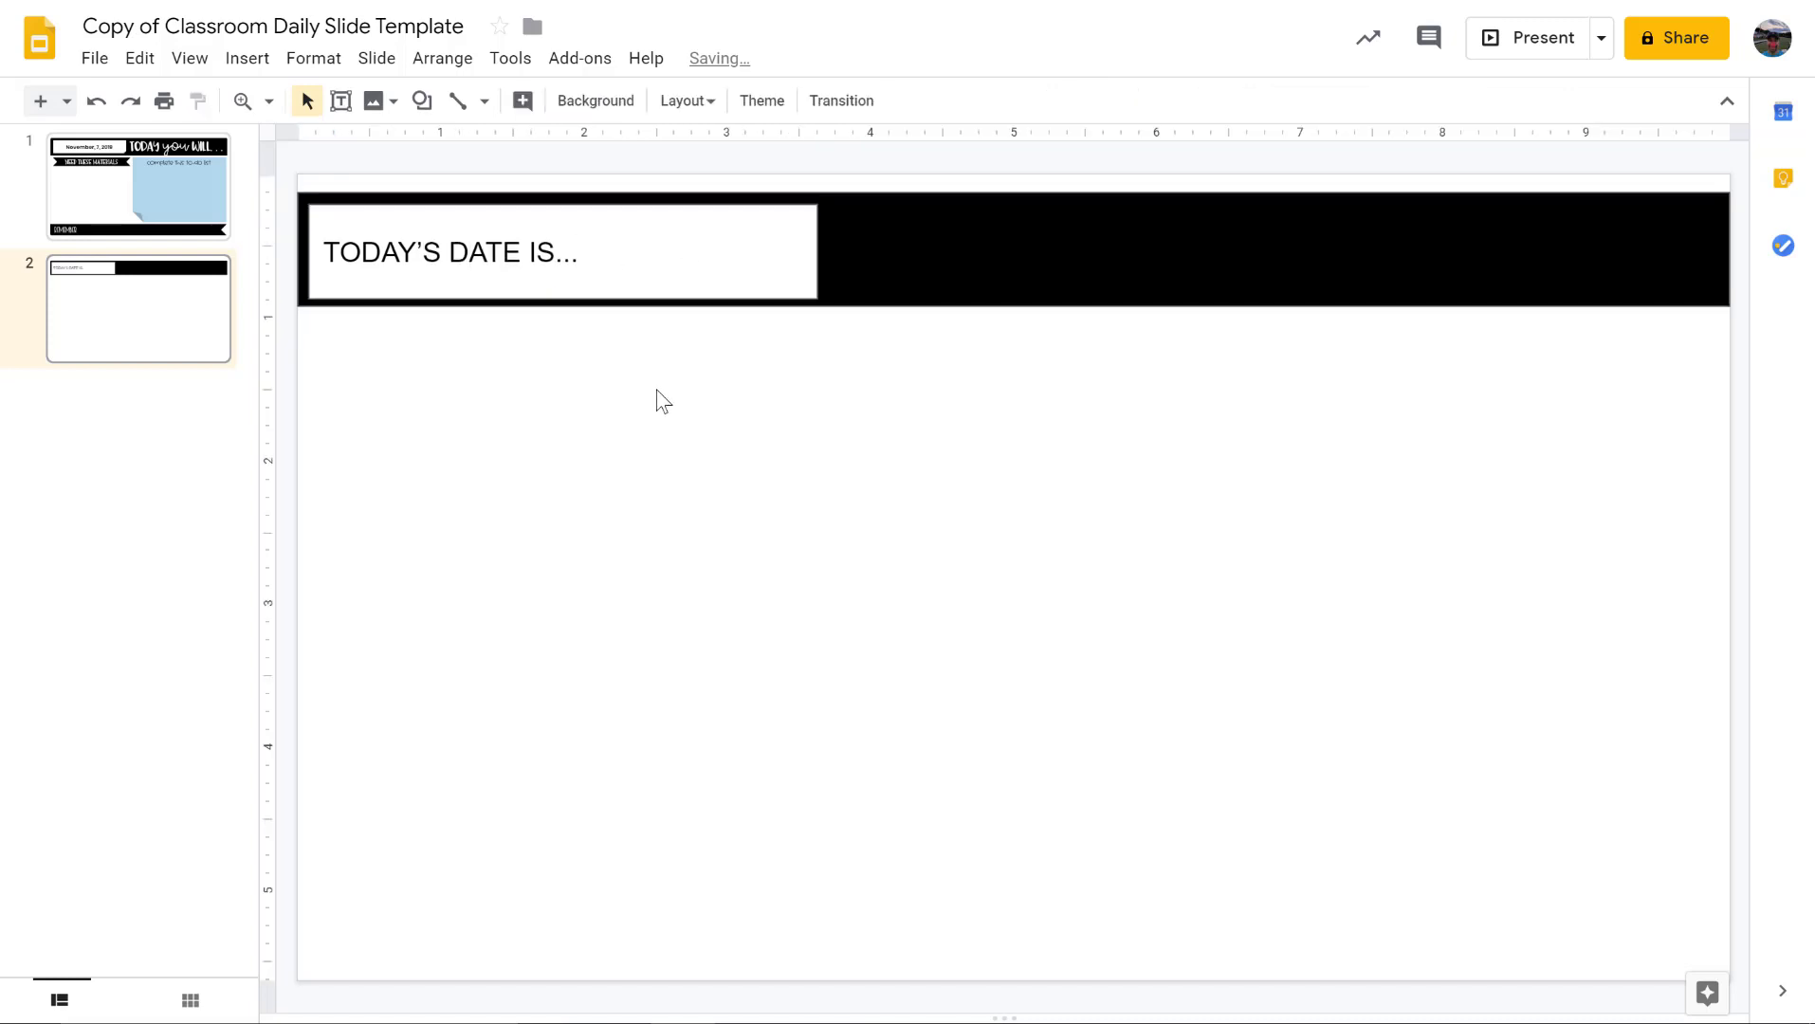
triple_click(481, 262)
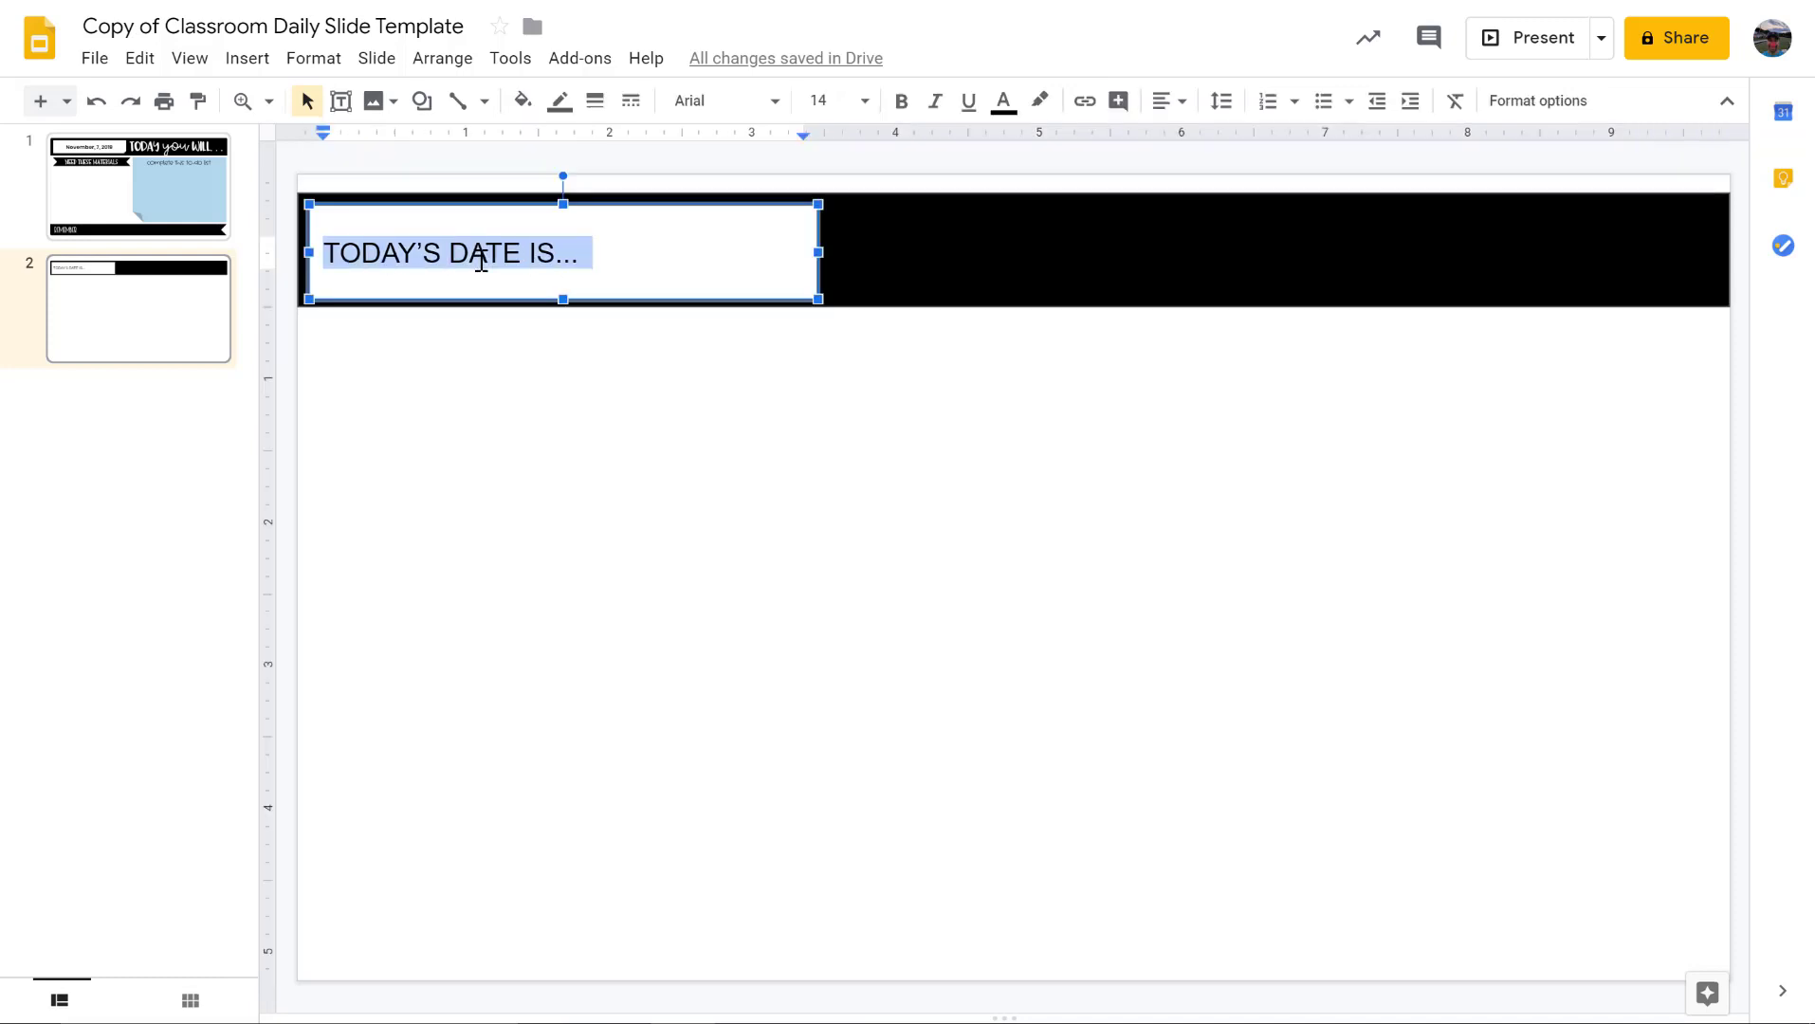
click(778, 112)
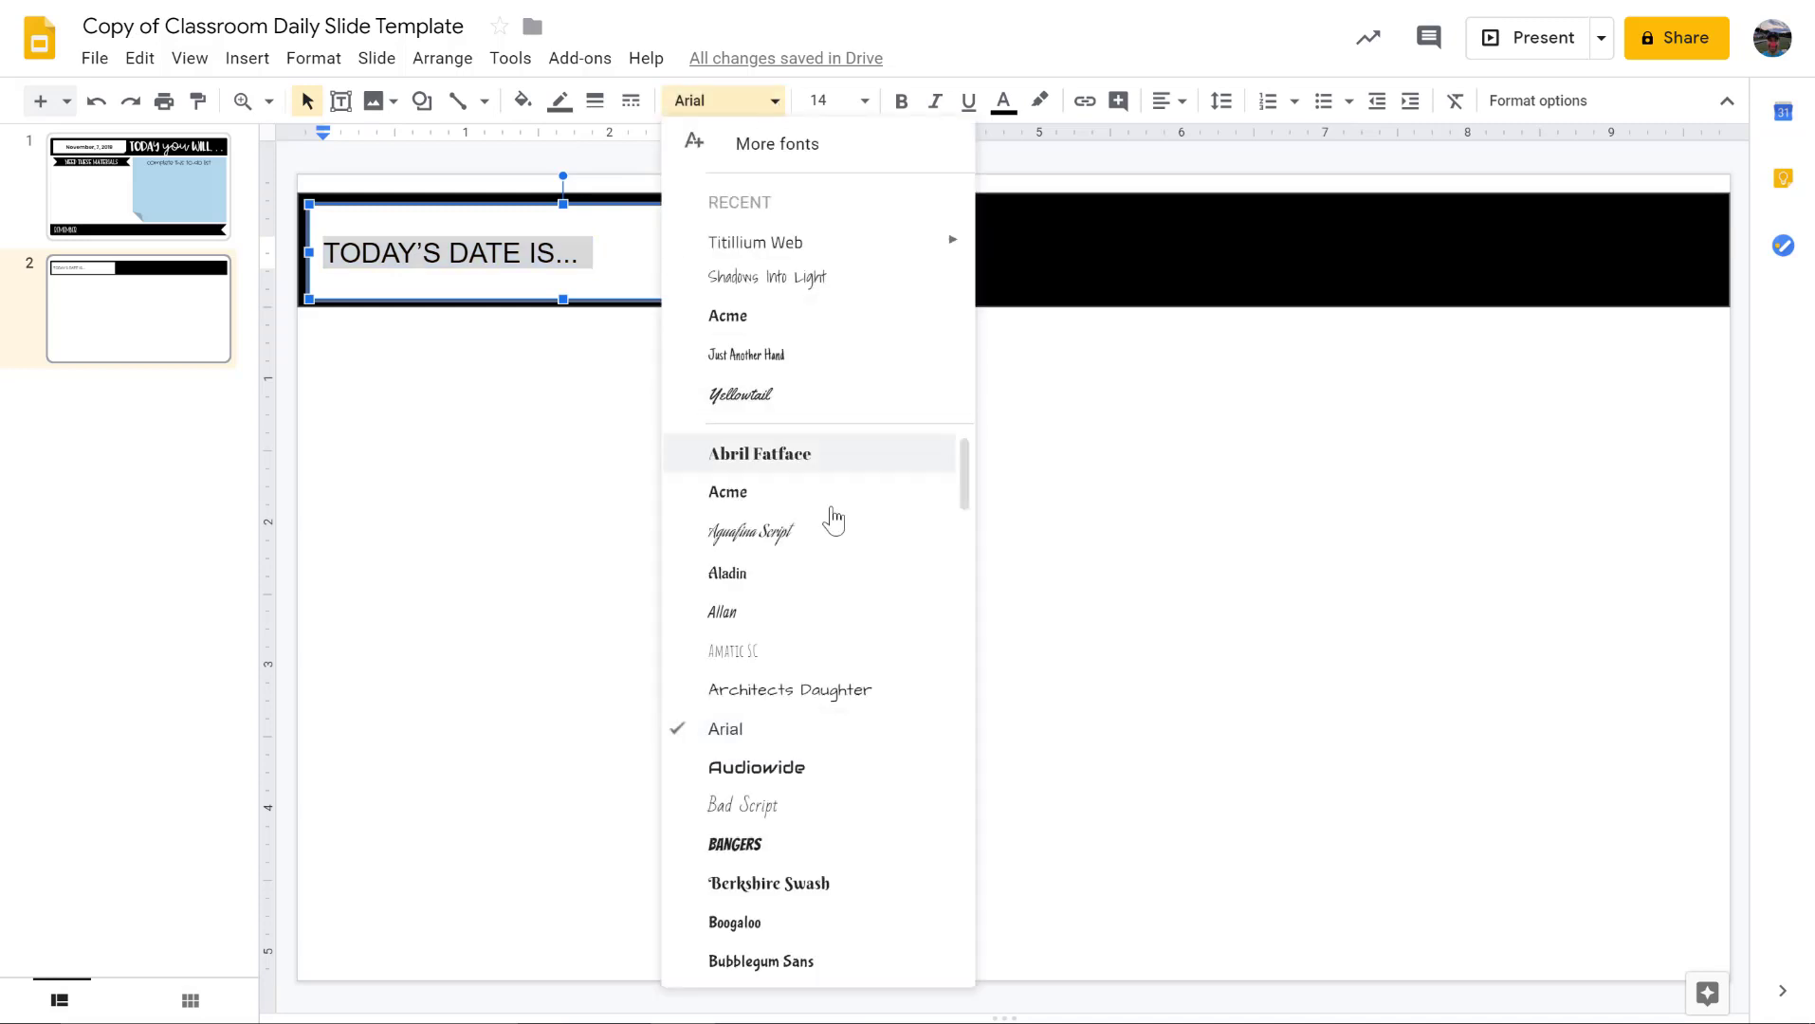
scroll(831, 517, down, 5)
scroll(833, 519, down, 15)
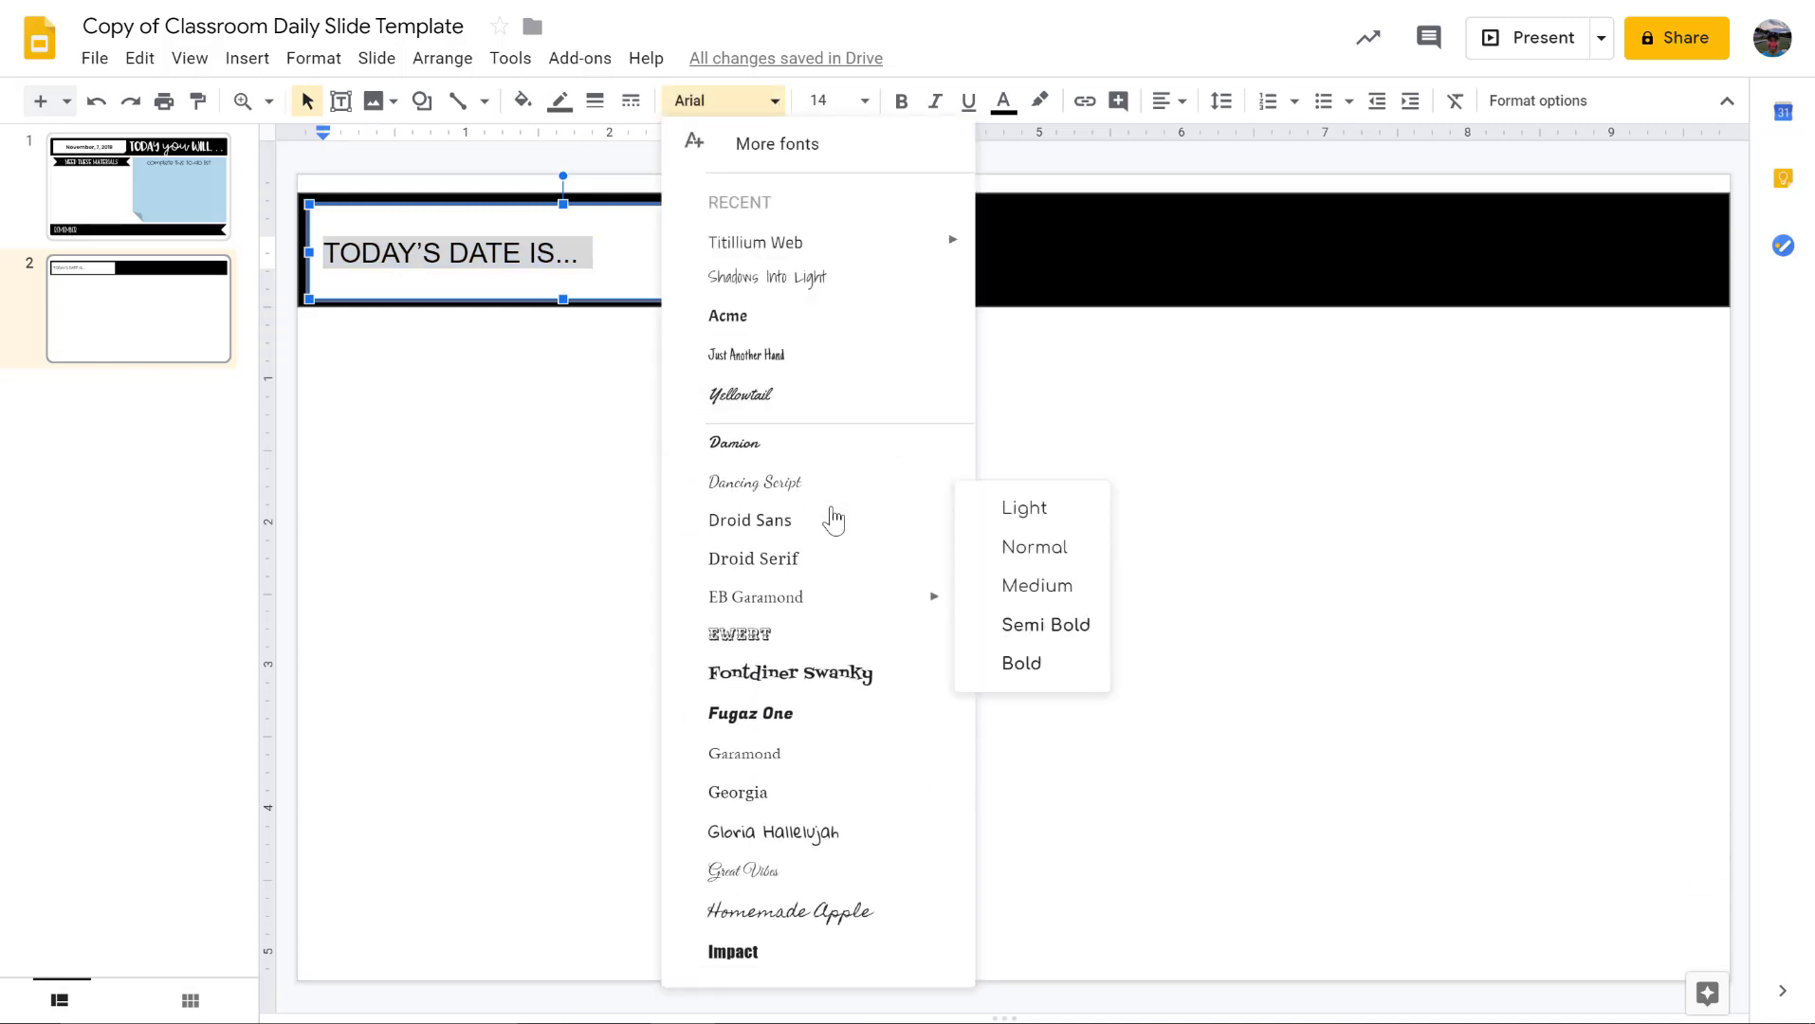
scroll(833, 520, down, 15)
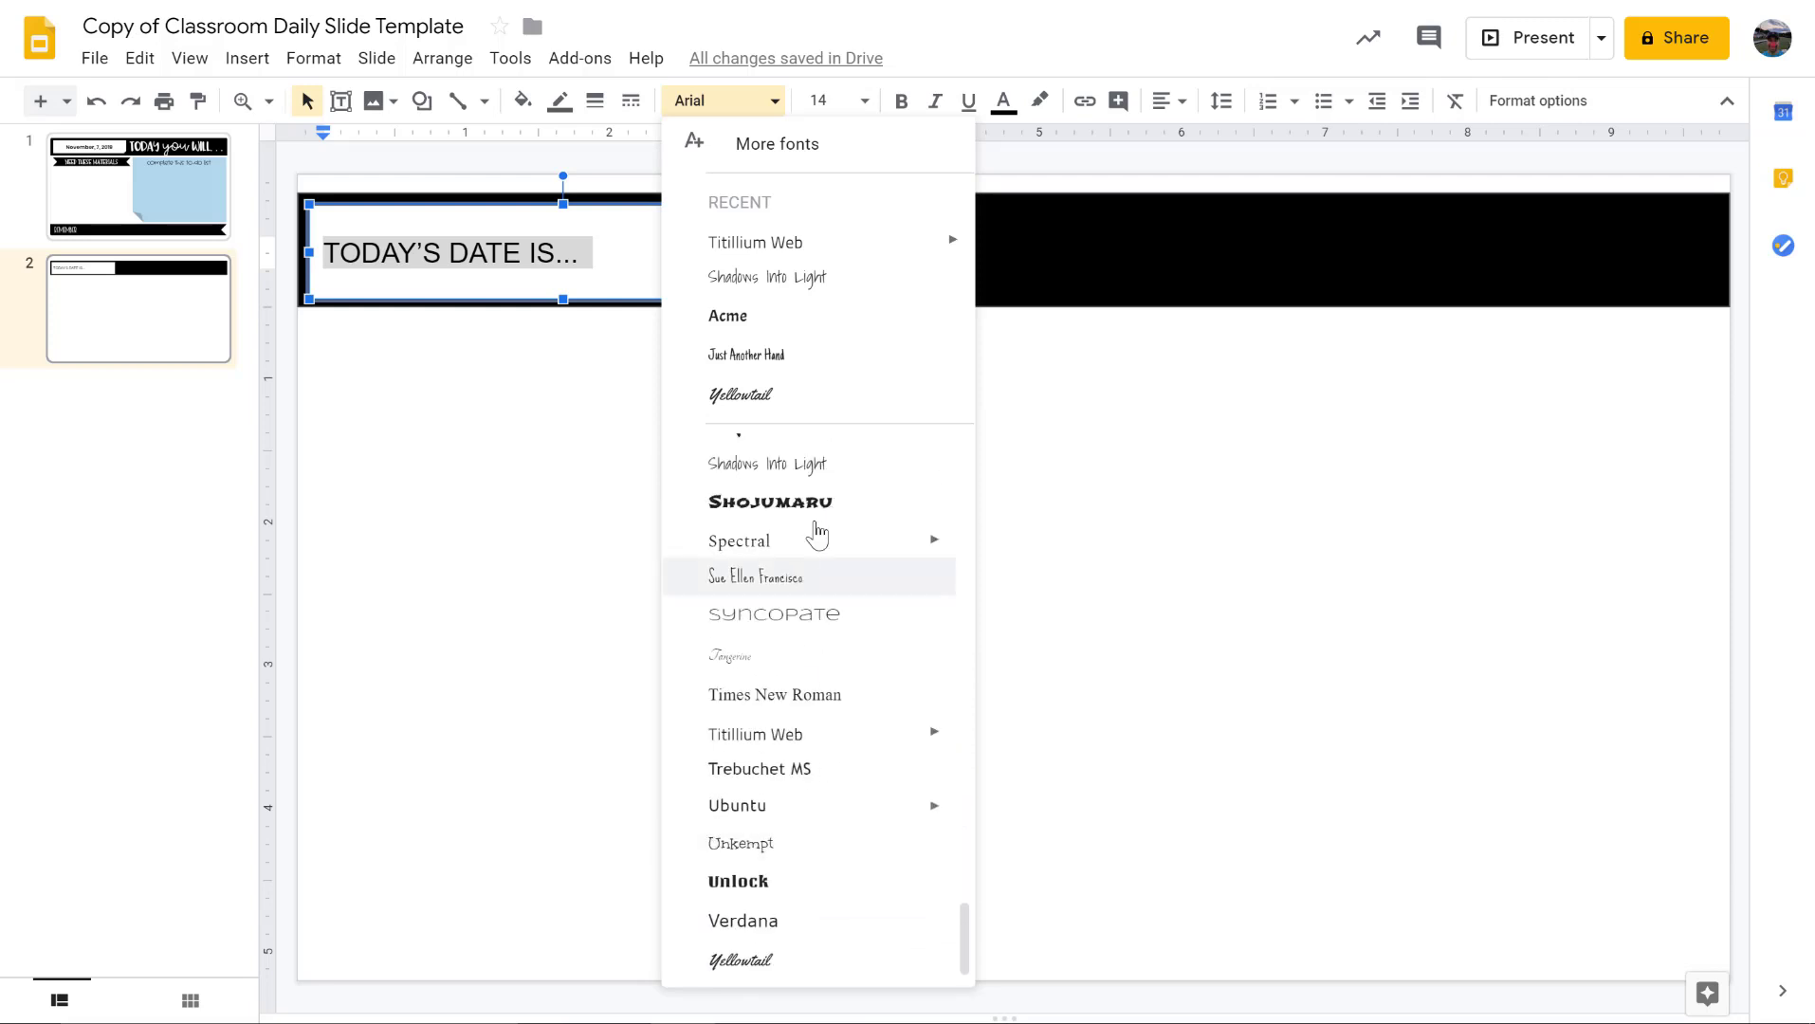
- In More fonts, filter the font catalogue to Handwriting fonts
click(780, 150)
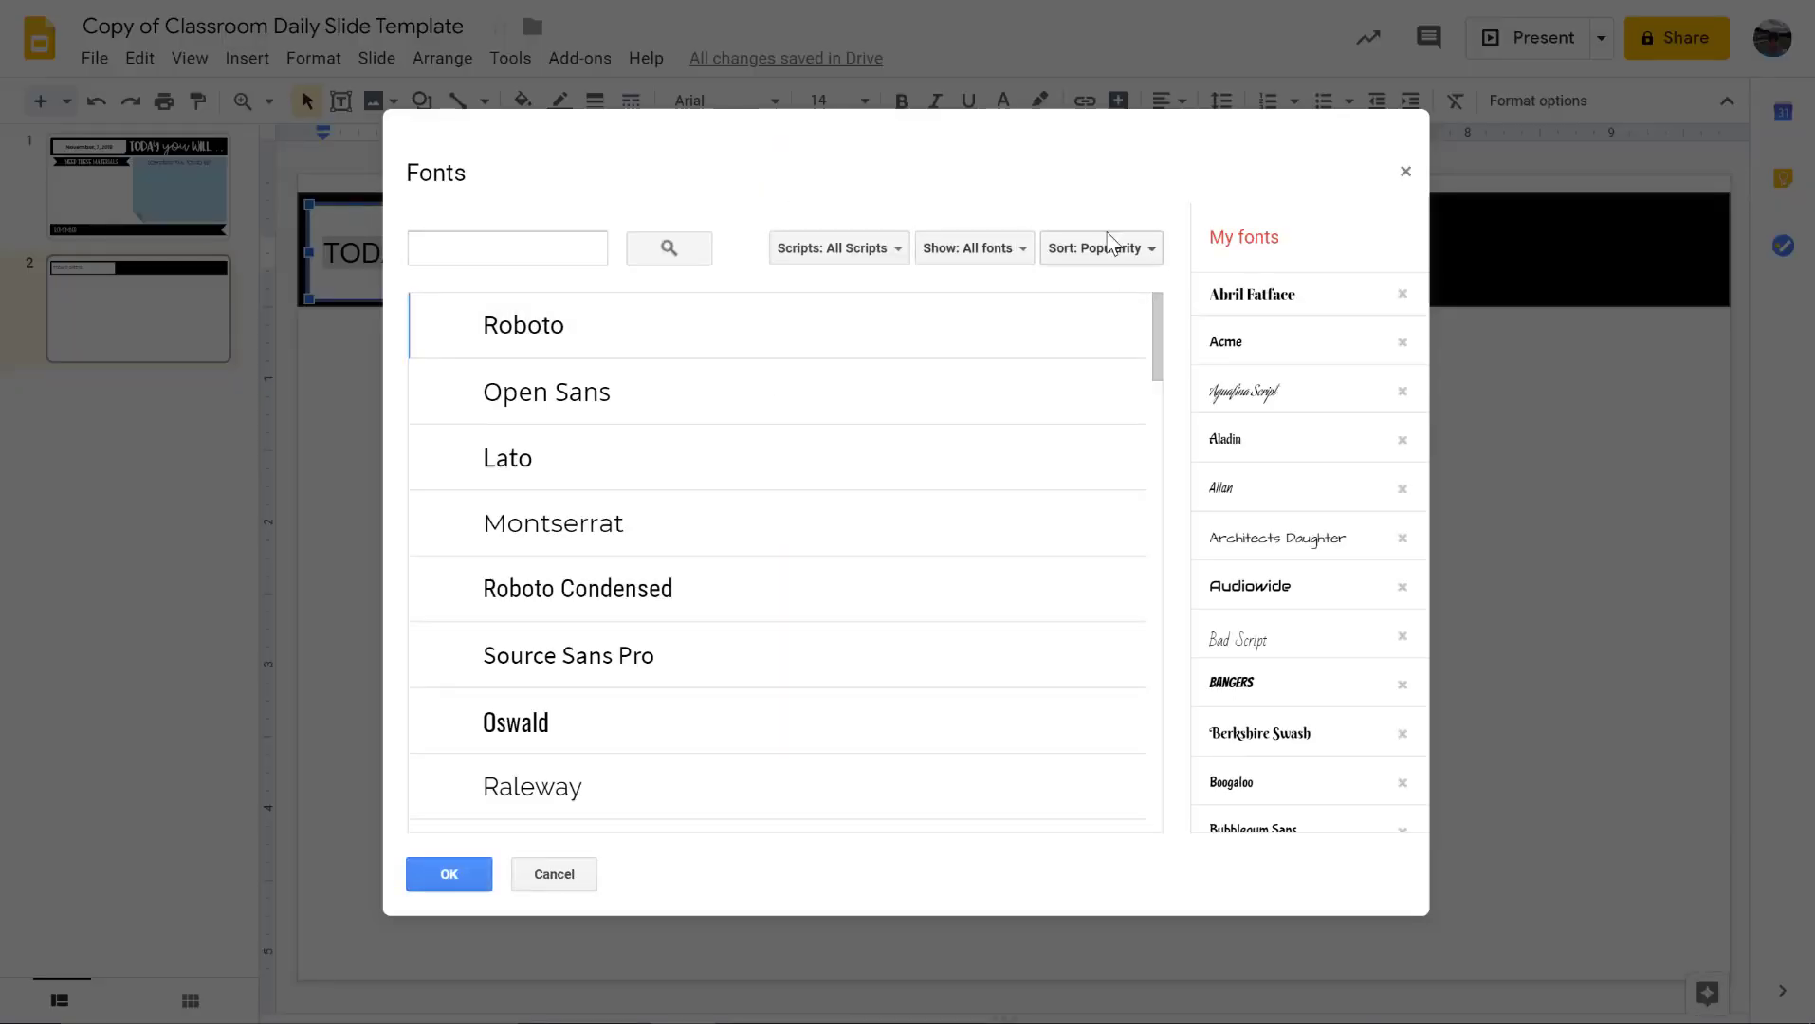
scroll(676, 721, down, 15)
scroll(676, 721, down, 15)
scroll(676, 723, down, 15)
scroll(671, 720, down, 5)
click(896, 249)
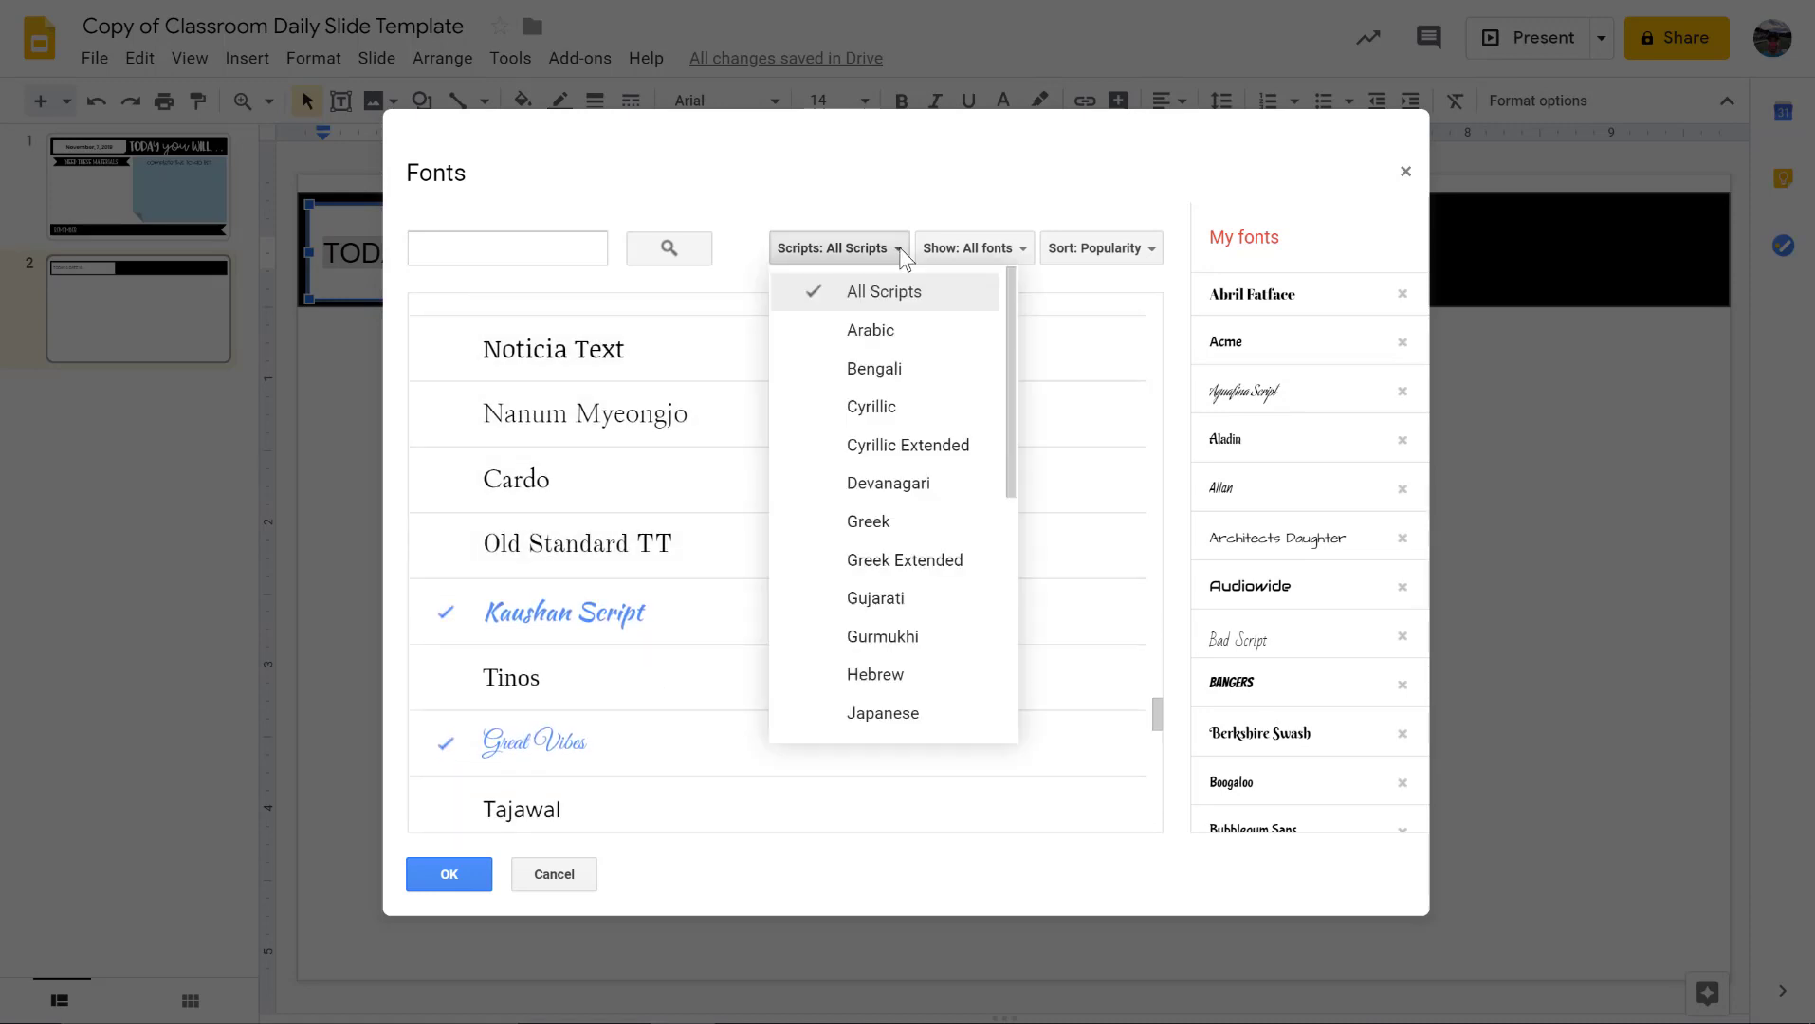
click(1022, 208)
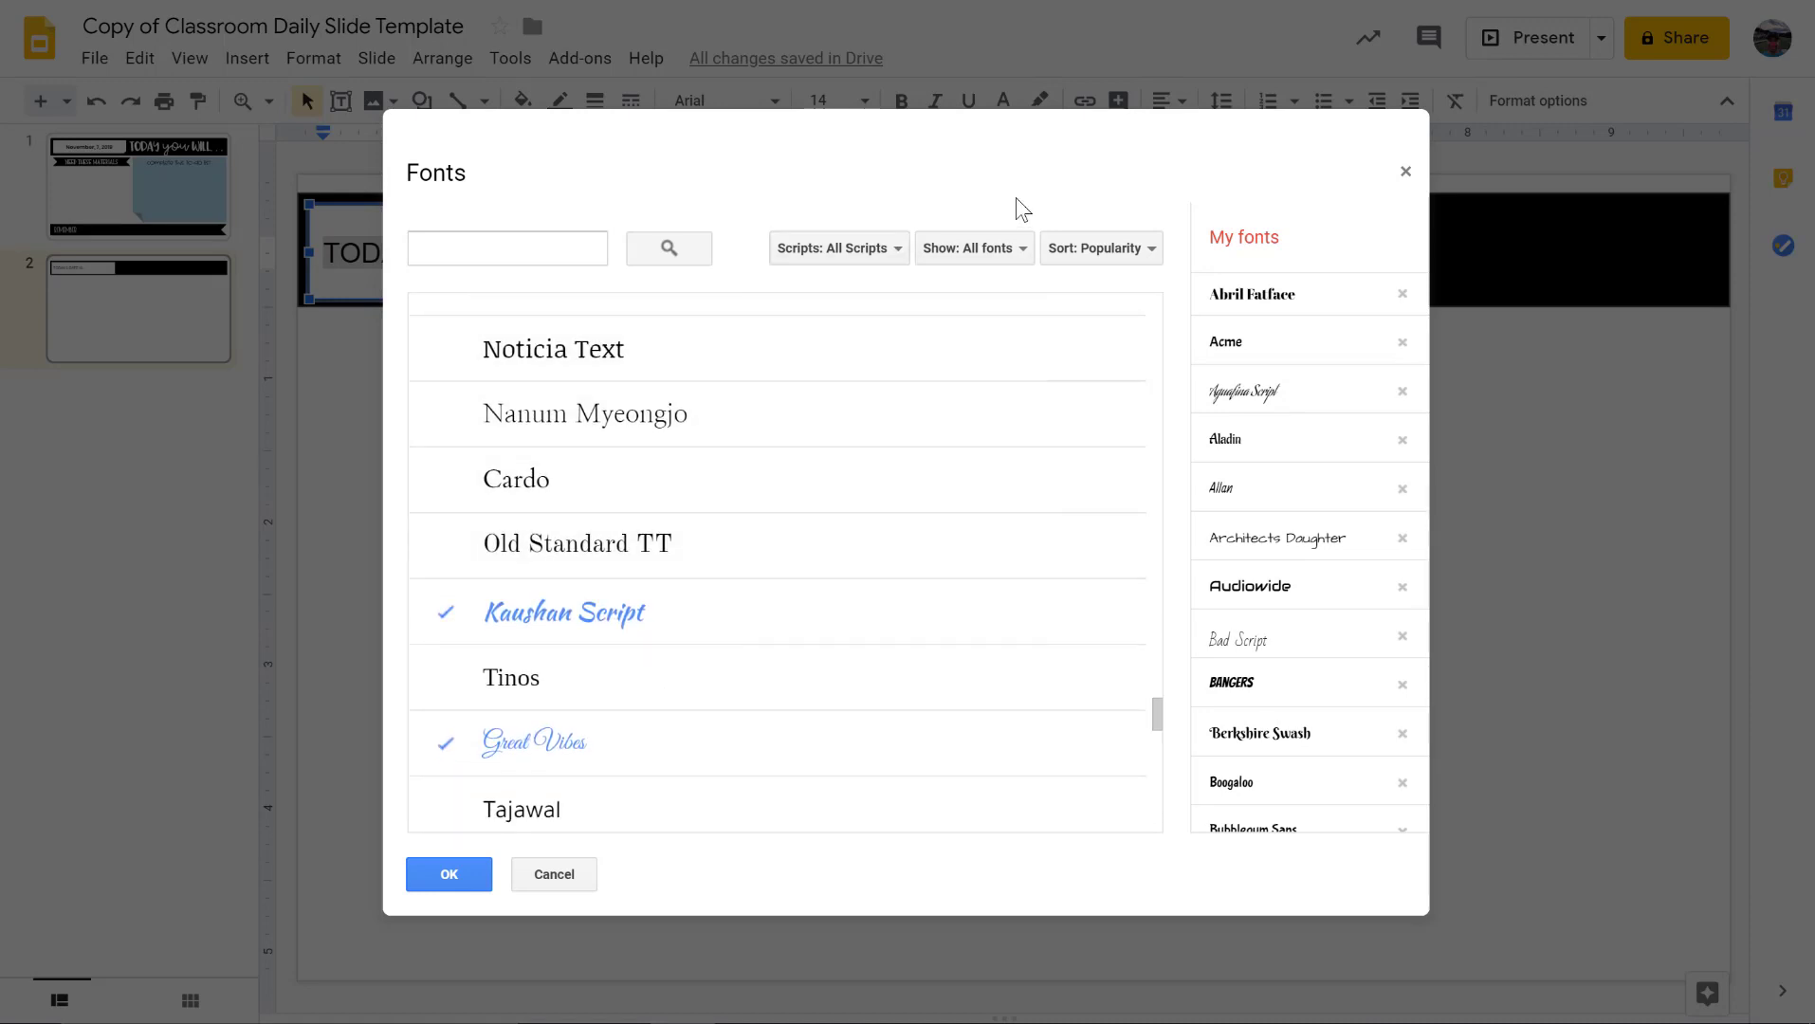
click(1019, 250)
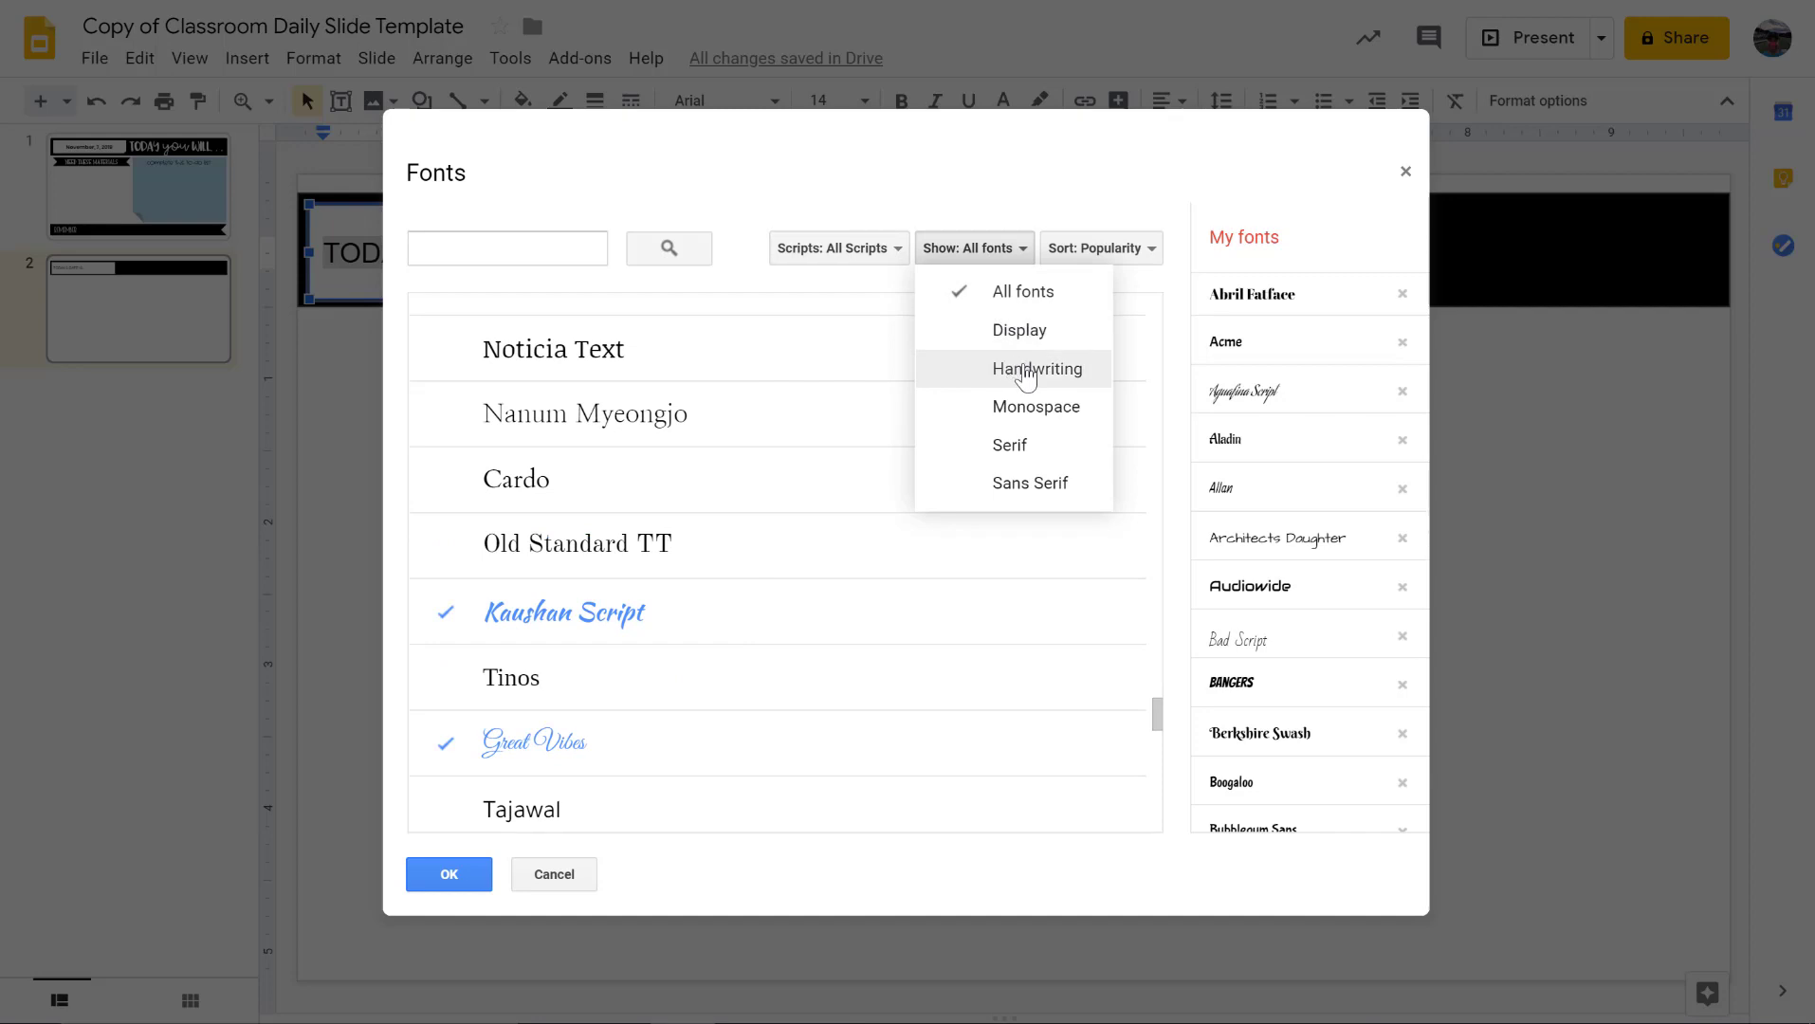
click(1026, 372)
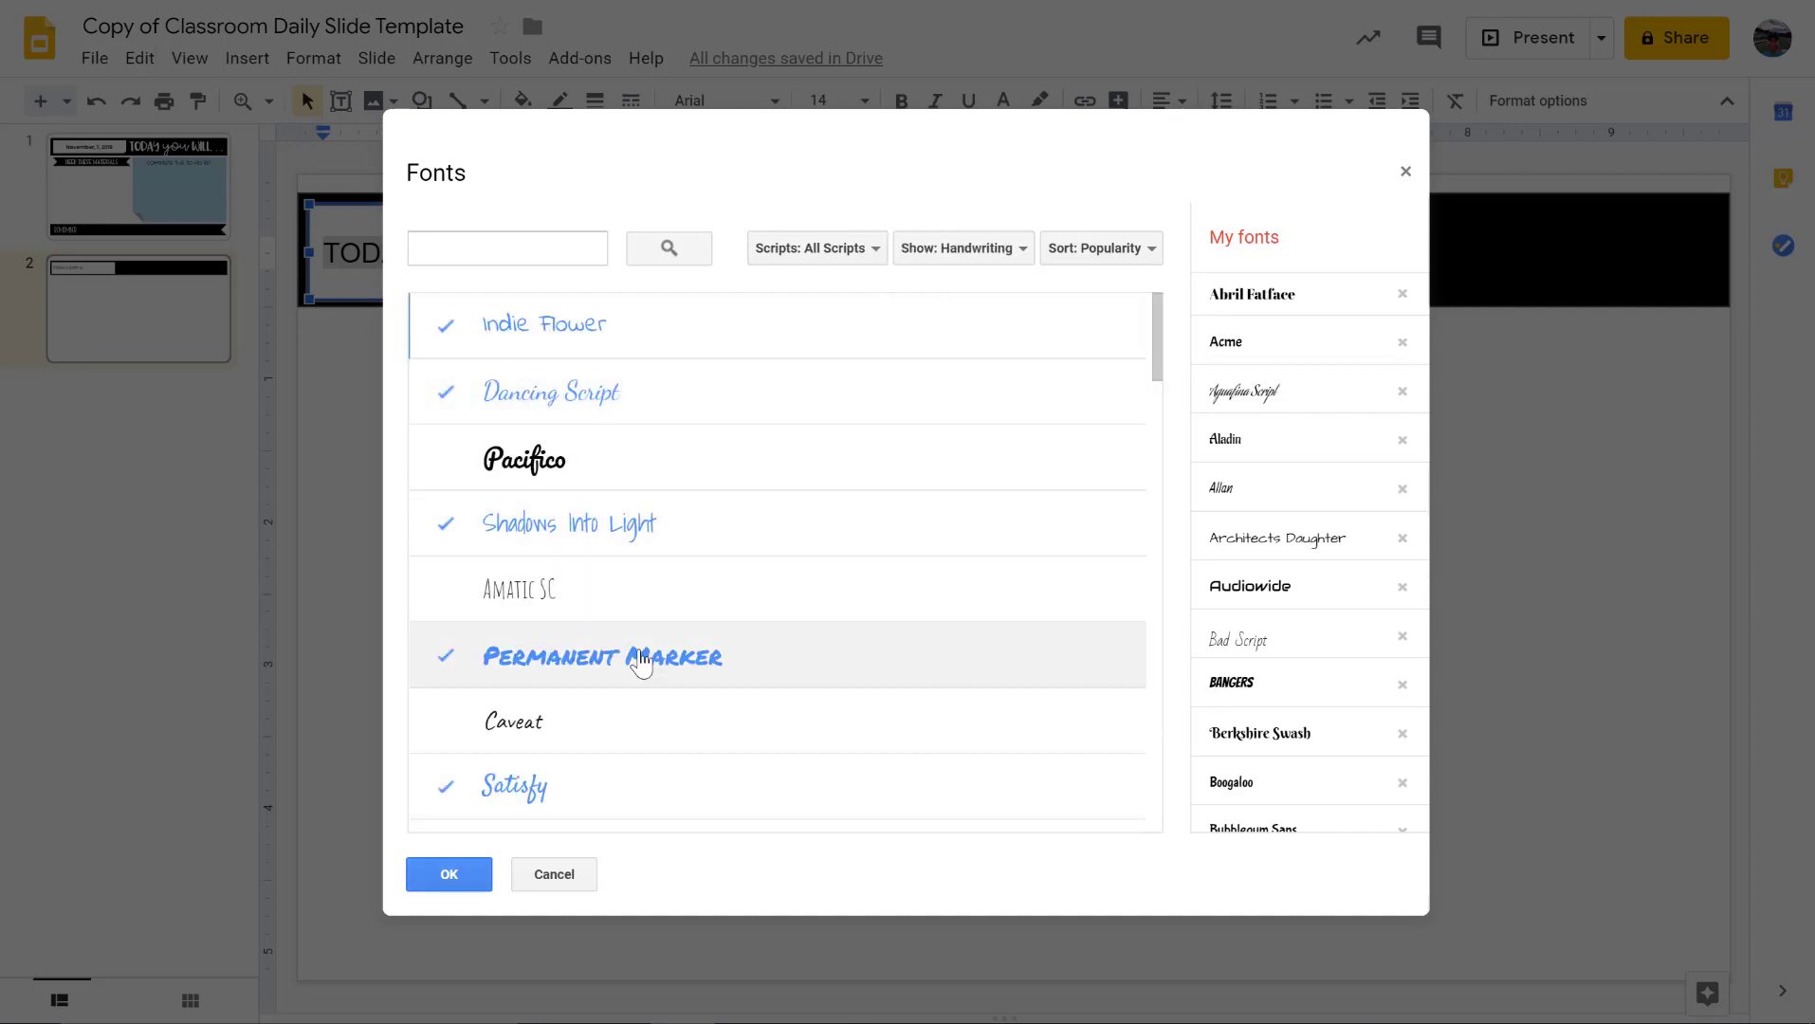
- Choose Marck Script and confirm it for the banner text
scroll(641, 664, down, 10)
scroll(640, 664, down, 7)
scroll(636, 656, up, 8)
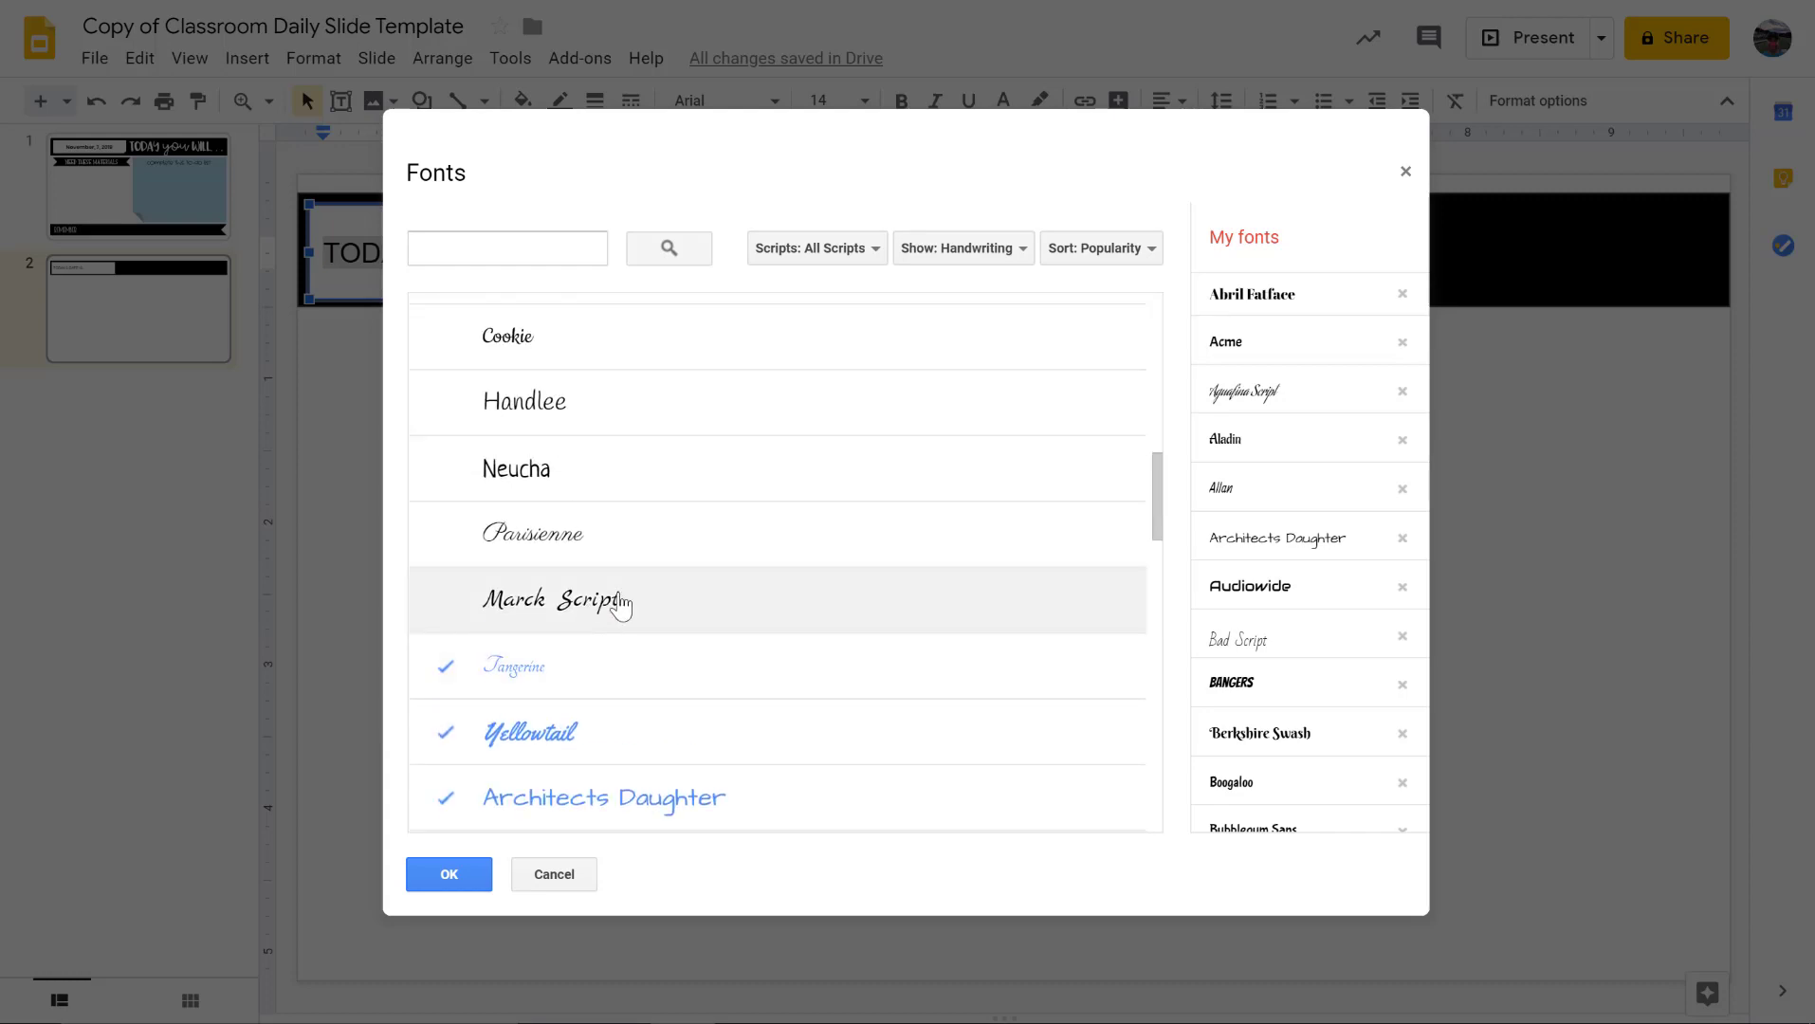
click(458, 877)
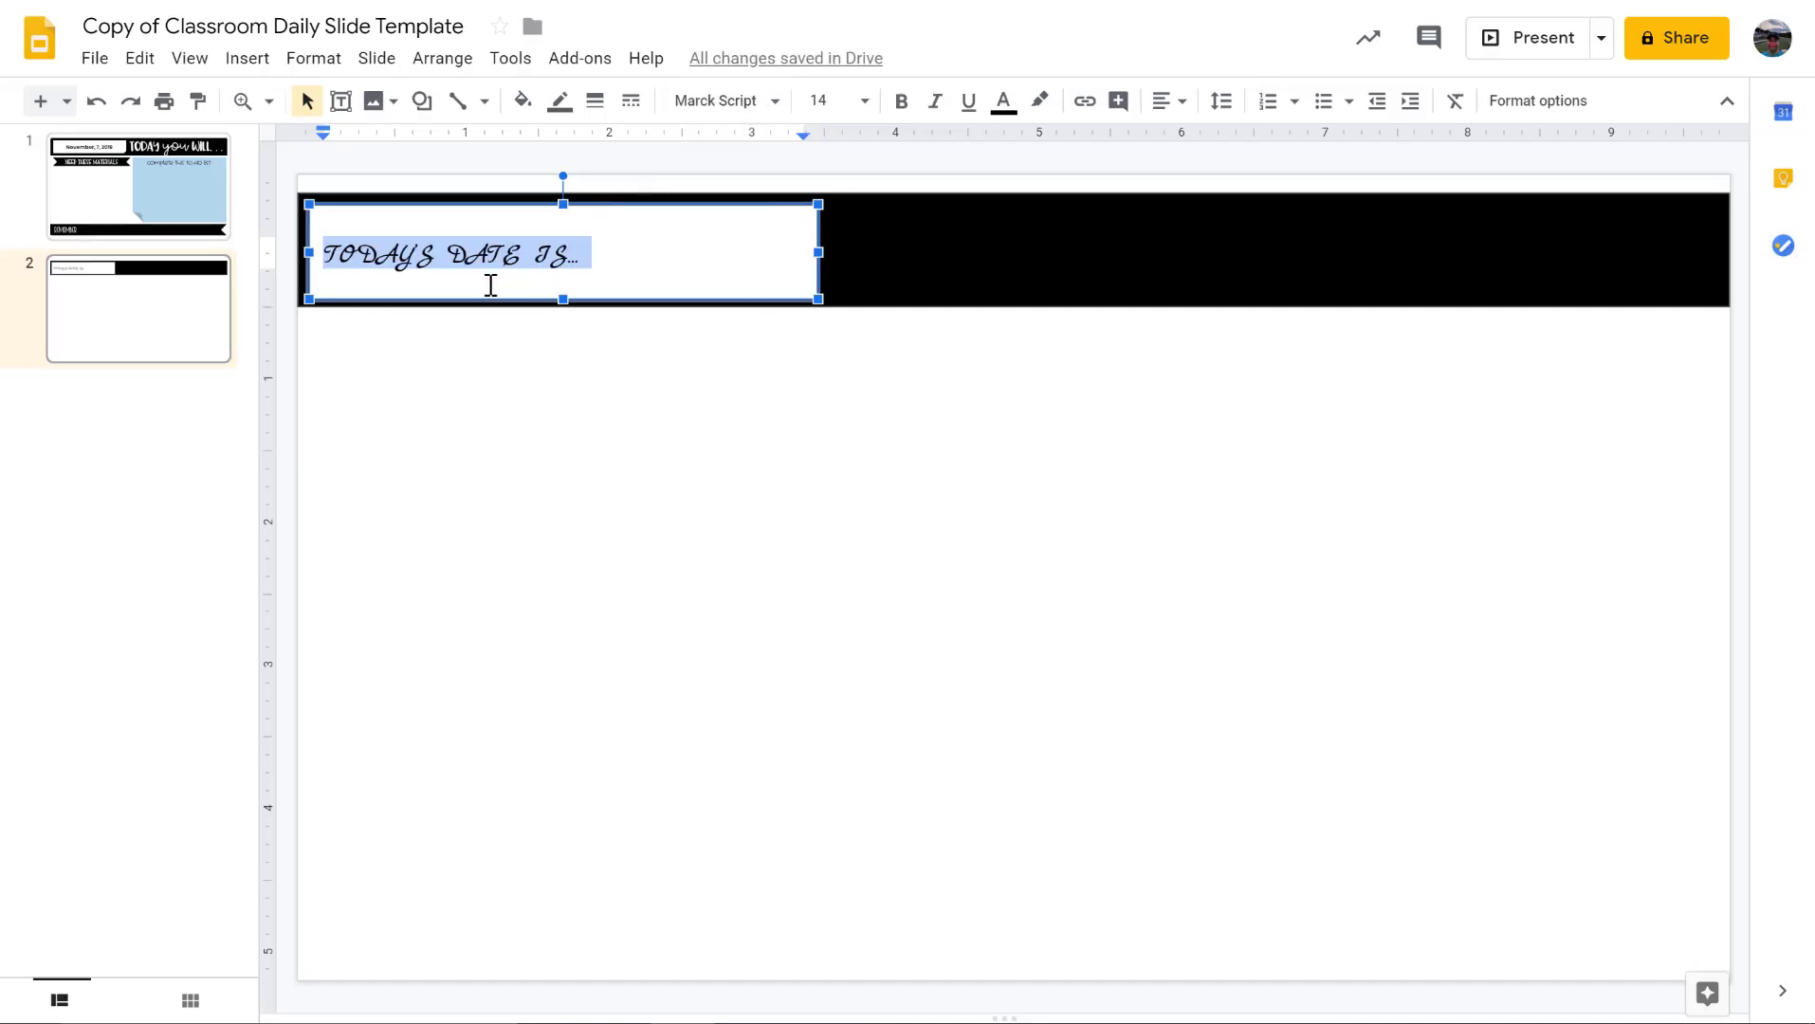
click(747, 106)
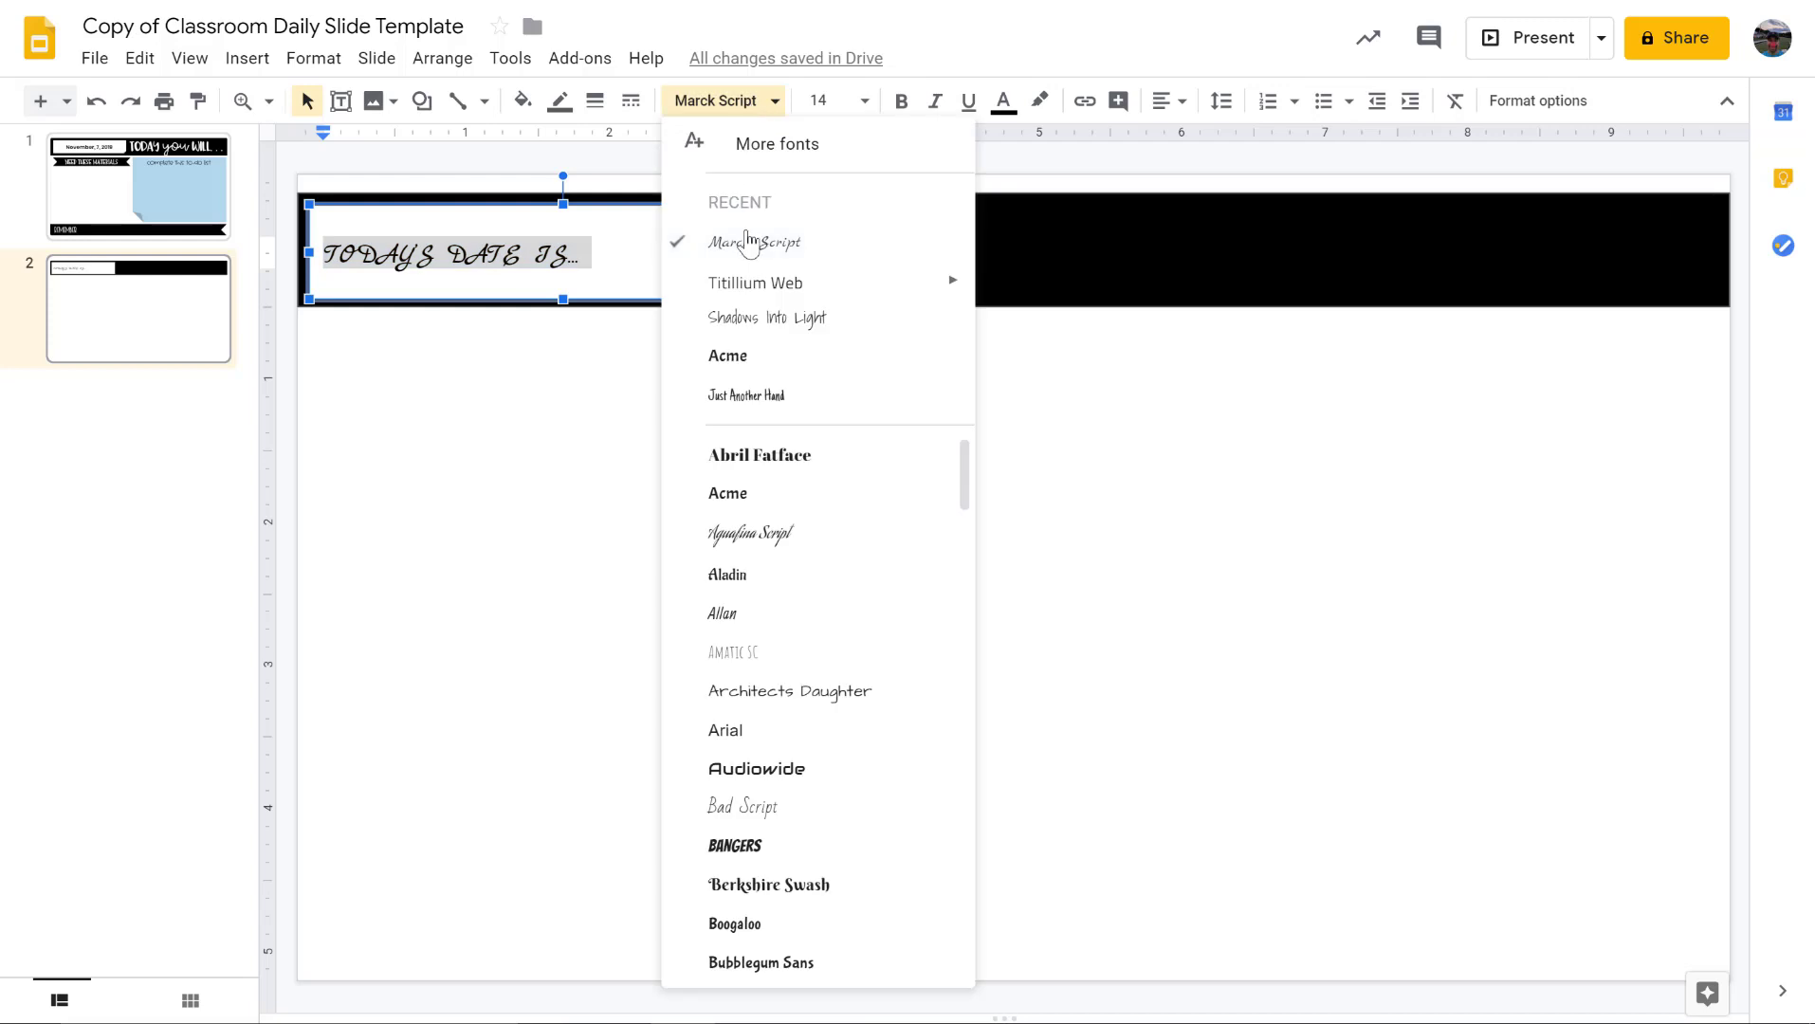